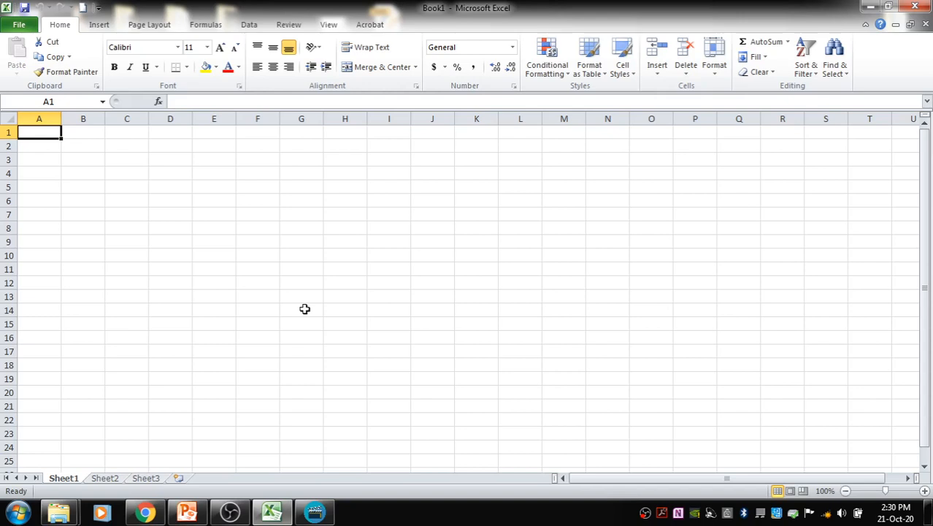
Enter the heading "S.No" in cell A1
type("S.no")
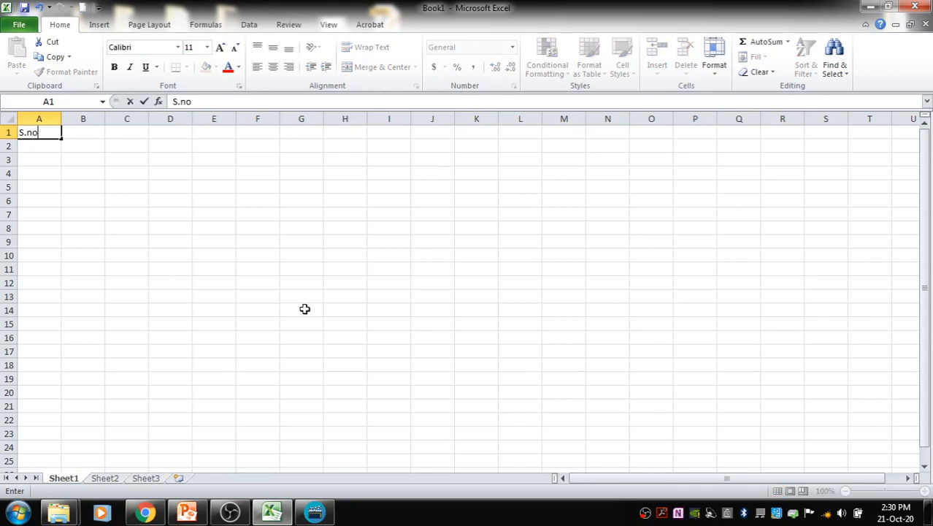
key("BackSpace")
key("BackSpace")
type("No")
key("Return")
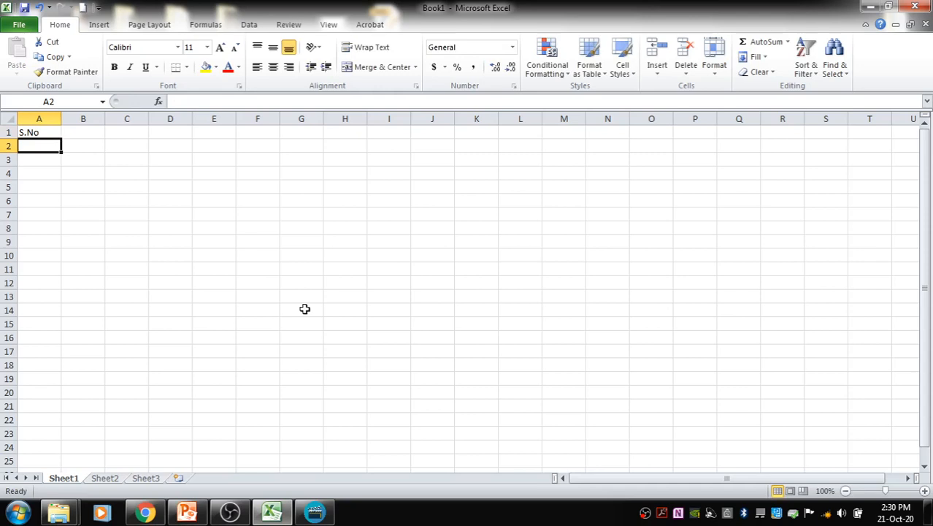
Centre-align the "S.No" heading in cell A1
key("Up")
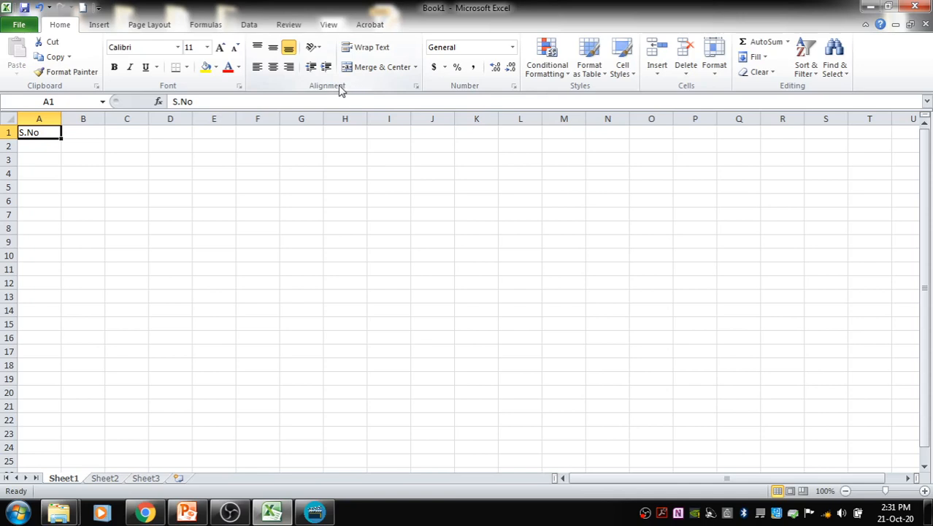
left_click(274, 70)
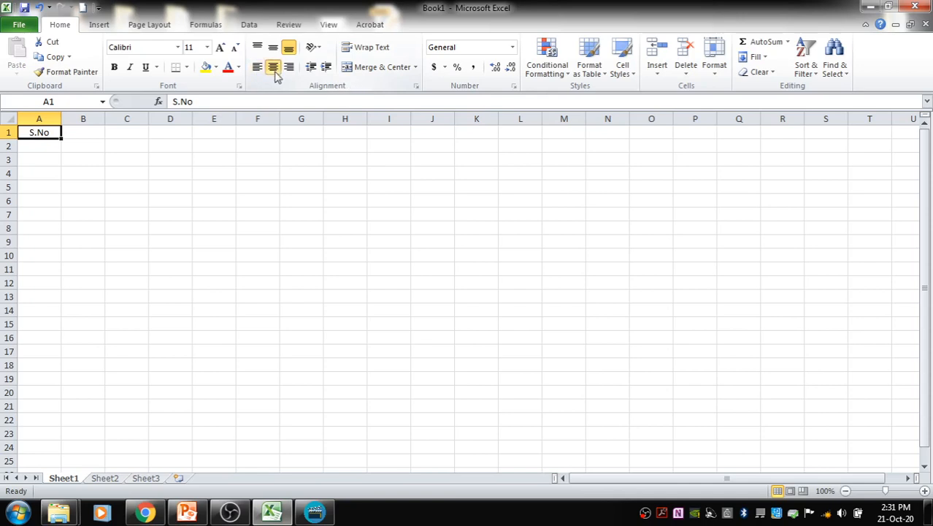
left_click(288, 70)
left_click(273, 69)
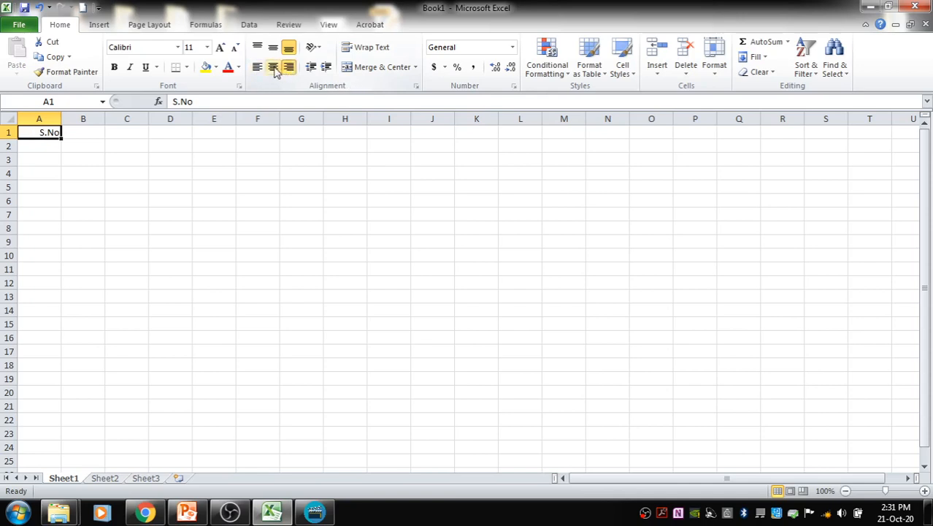
Enter the heading "Fruit Name" in cell B1 and auto-fit the width of column B
left_click(82, 133)
type("Fruit Name")
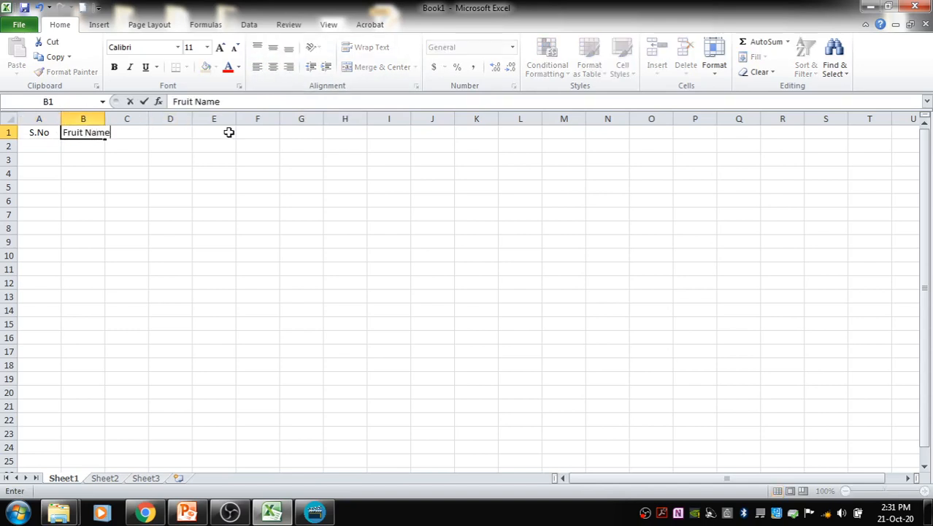
key("Return")
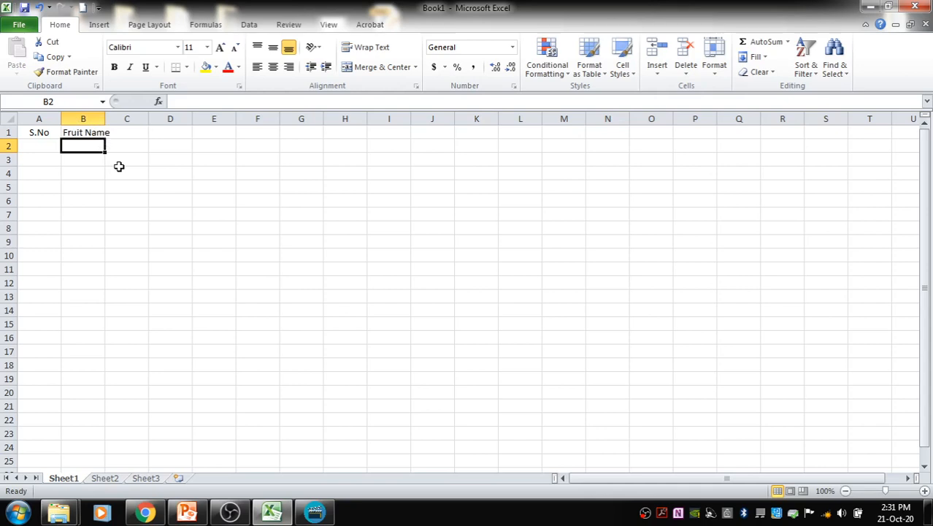
double_click(104, 118)
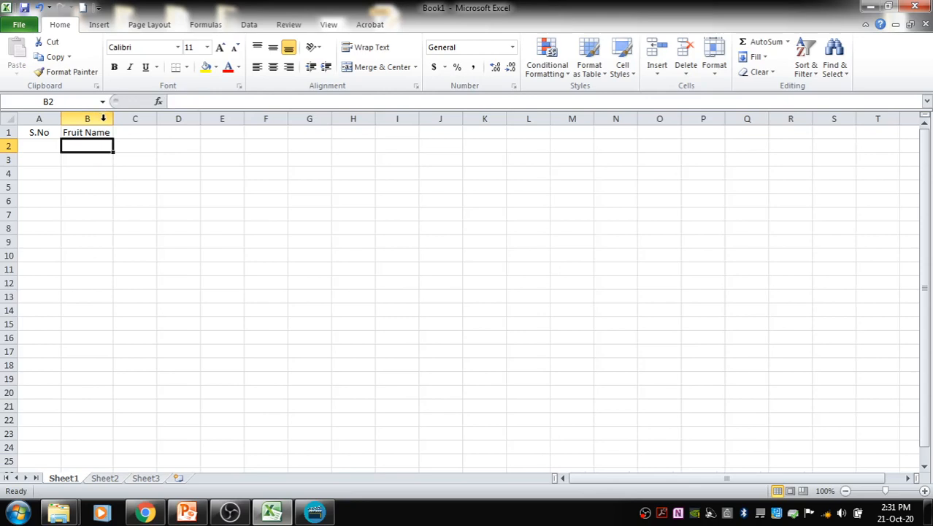
left_click(133, 131)
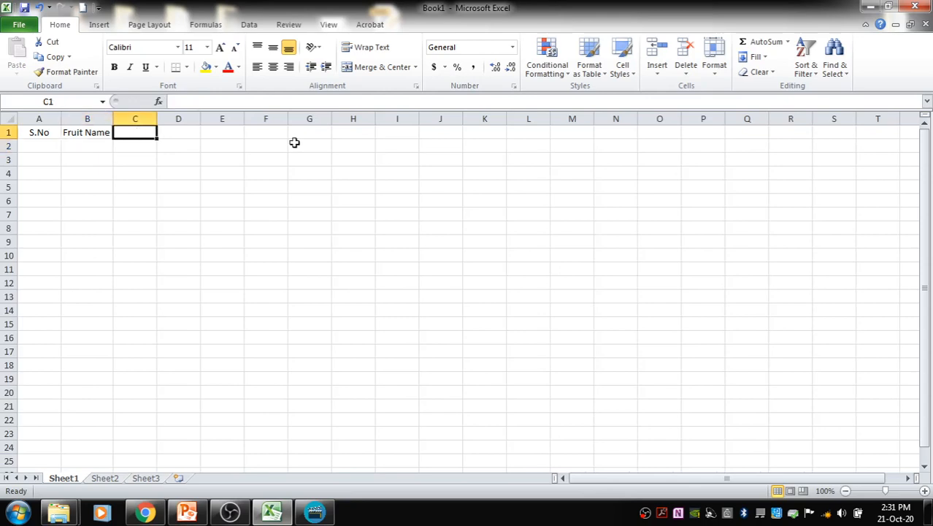
type("Price")
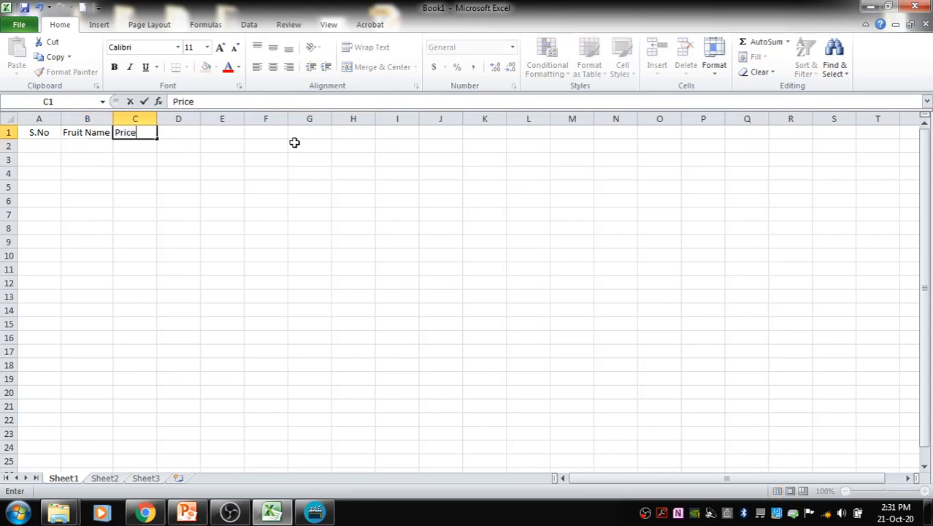
type("/Kg")
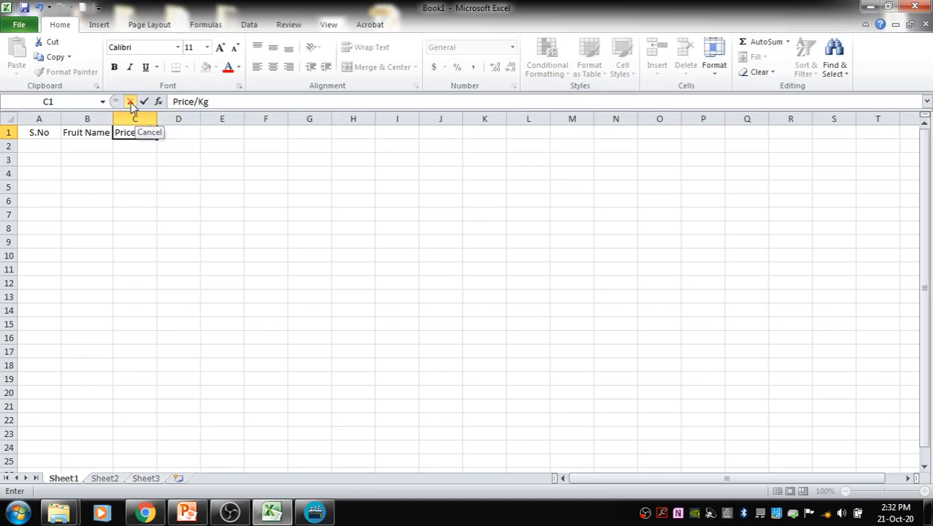
left_click(131, 102)
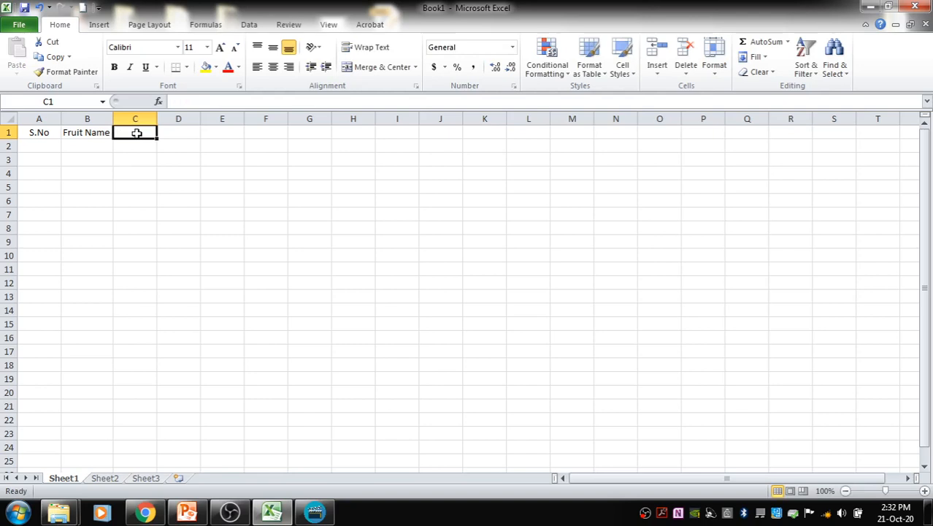
Enter the heading "Price/Kg" in cell C1
type("Pr")
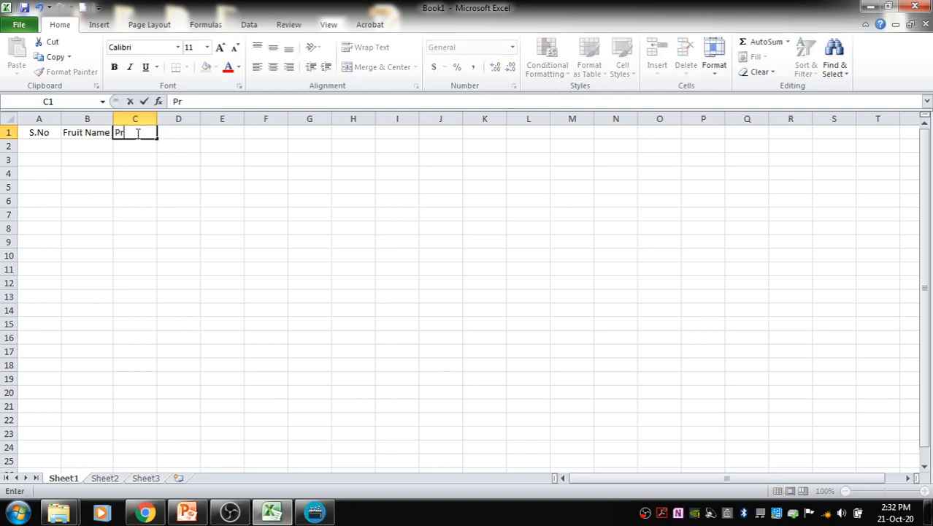
type("ice/Kg")
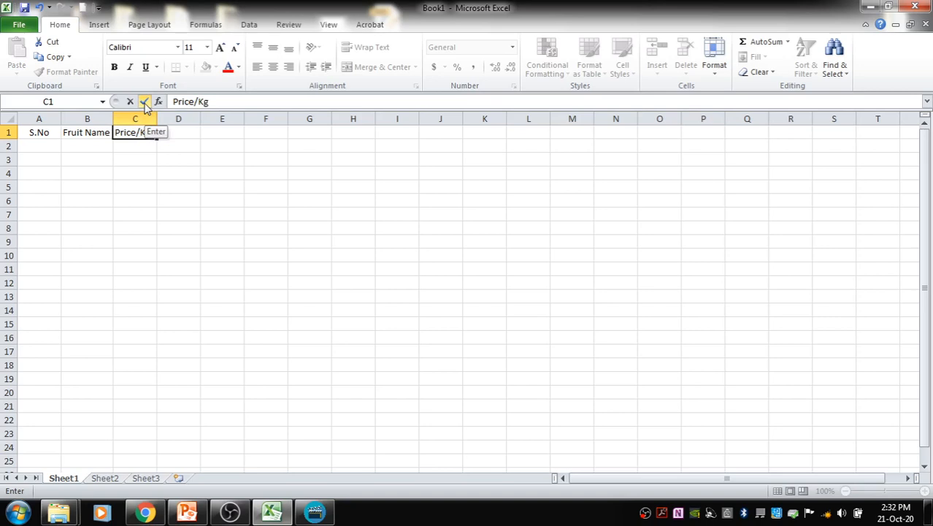
key("Return")
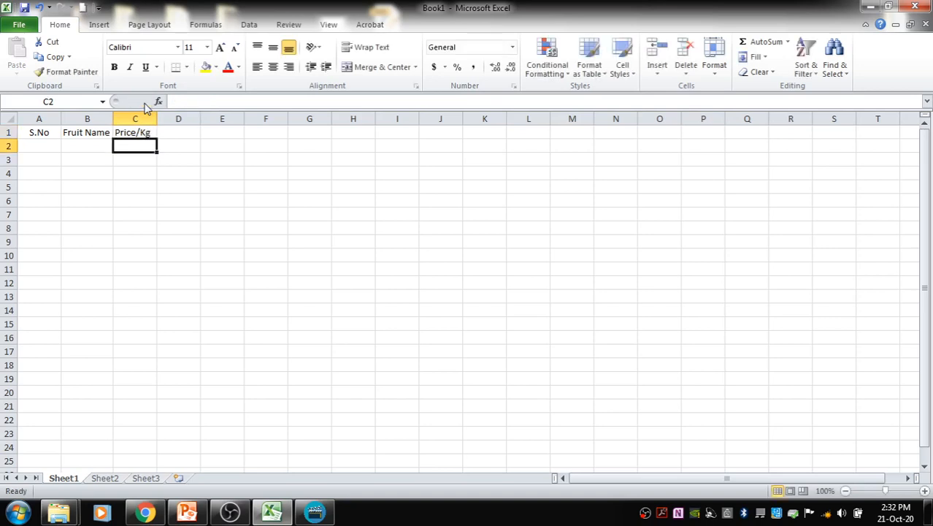
left_click(131, 133)
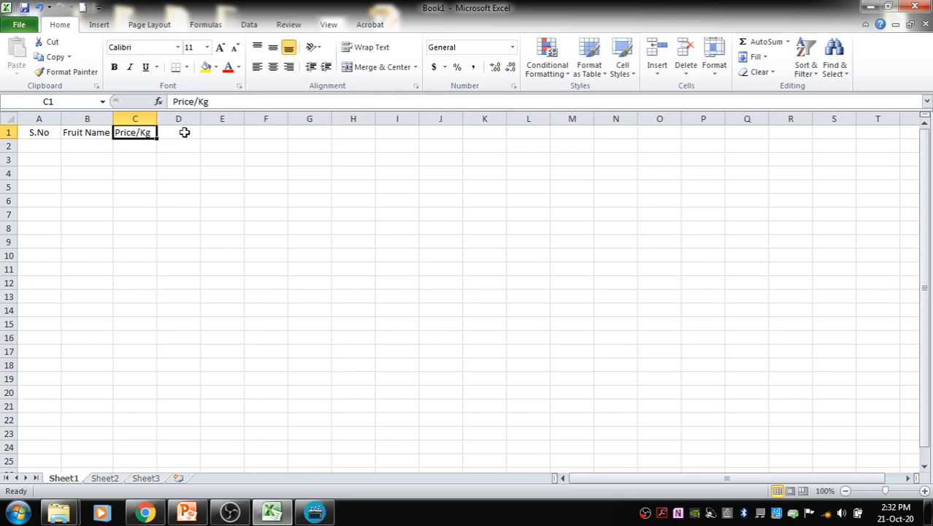
Enter the headings "Qty in Kg" in cell D1 and "Total in Rs" in cell E1
left_click(184, 132)
type("Qt")
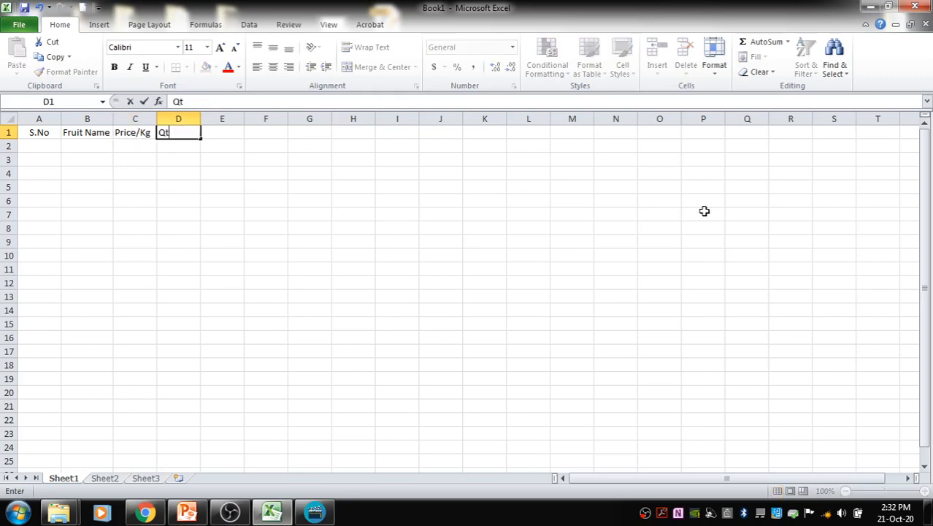
type("y in Kg")
key("Tab")
type("Toal")
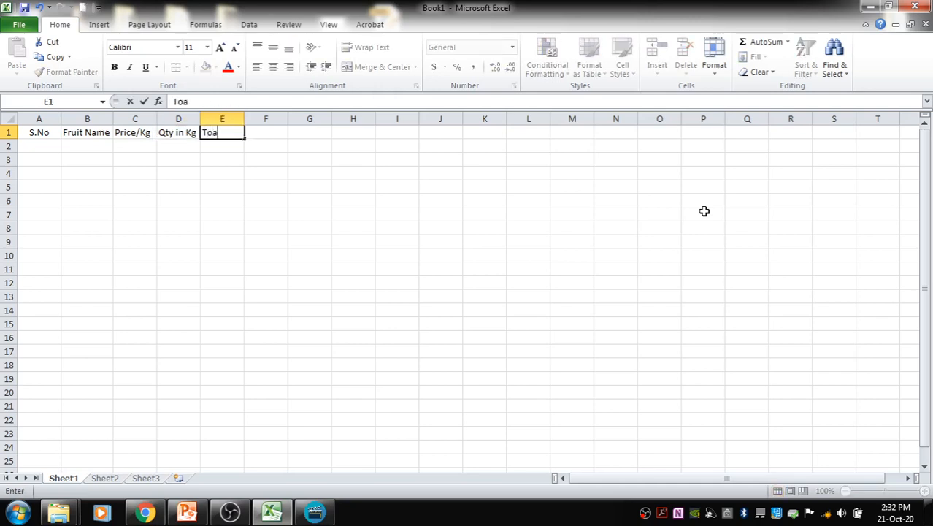
key("BackSpace")
key("BackSpace")
type("tal in")
type(" Ra")
key("BackSpace")
type("s")
left_click(575, 259)
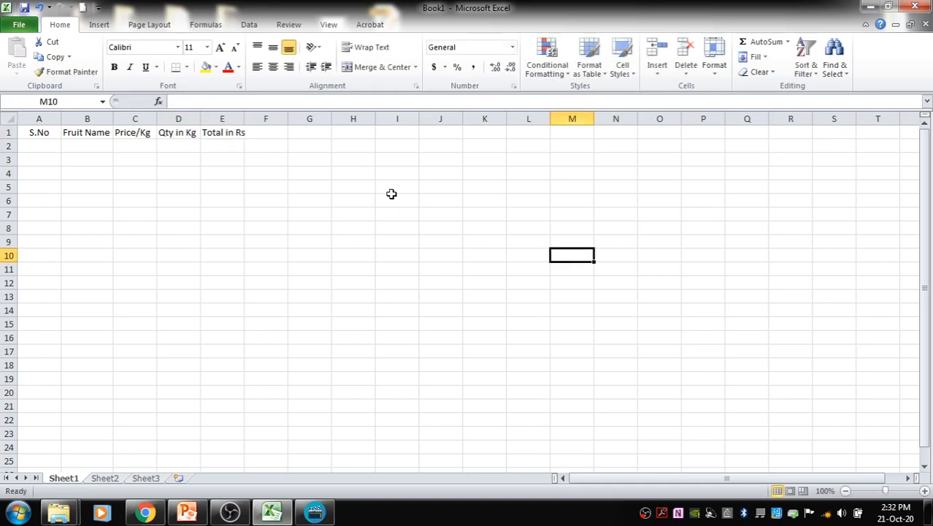
Increase the font size of the headings in A1:E1 to 12
left_click_drag(42, 132, 212, 133)
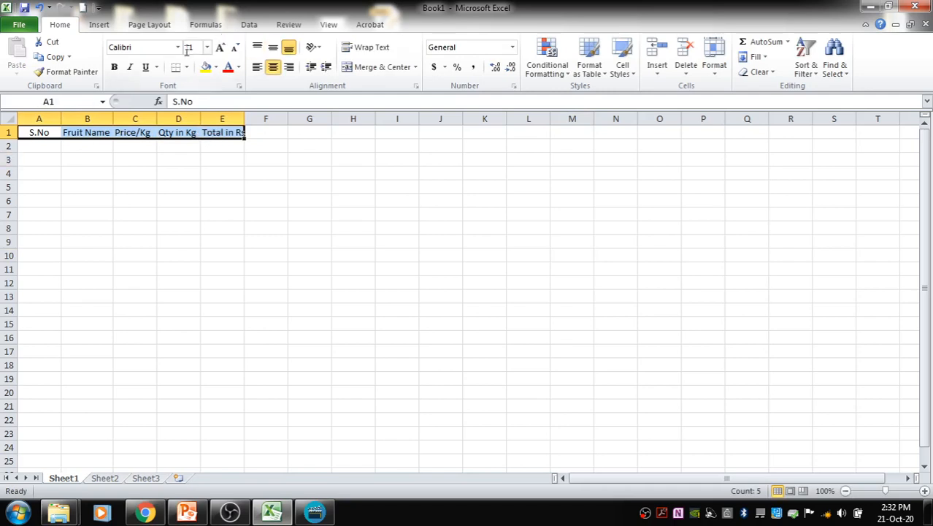
left_click(220, 48)
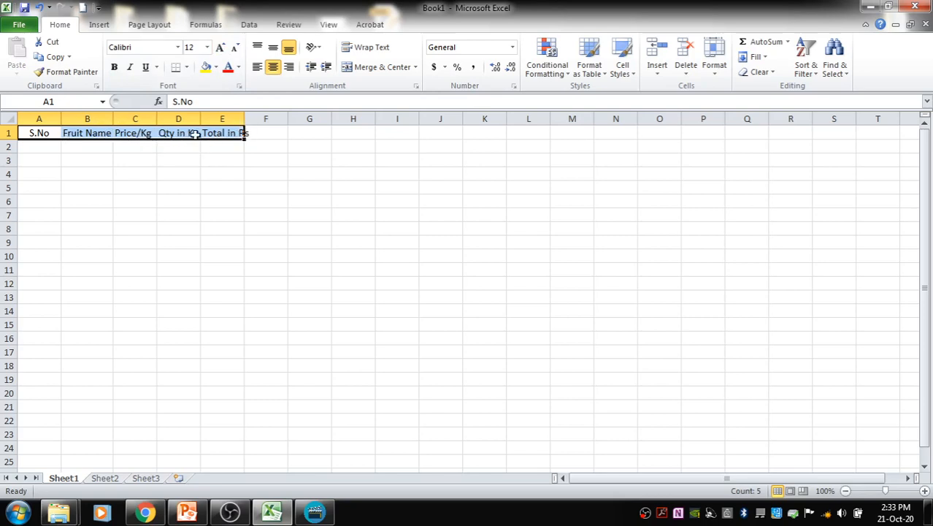
left_click(179, 186)
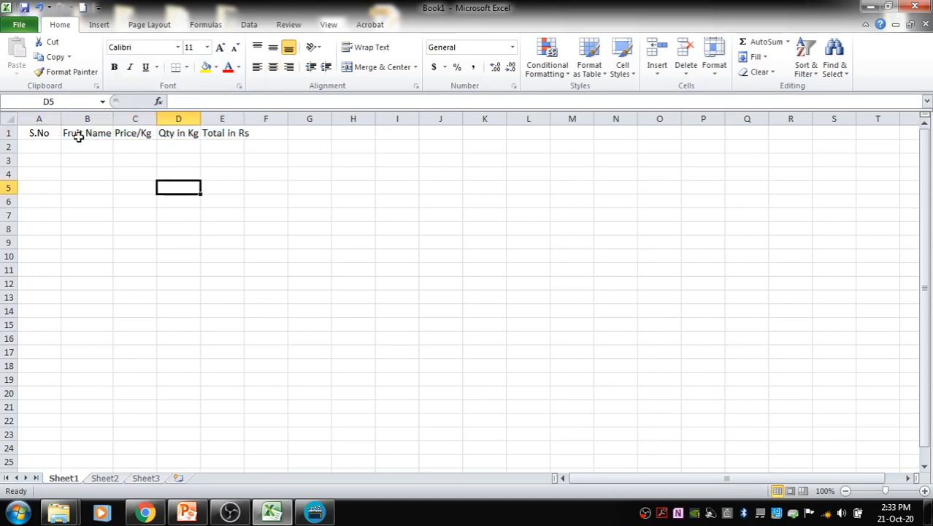
Auto-fit the widths of columns A to E and colour the headings in A1:E1 red
left_click_drag(41, 118, 218, 120)
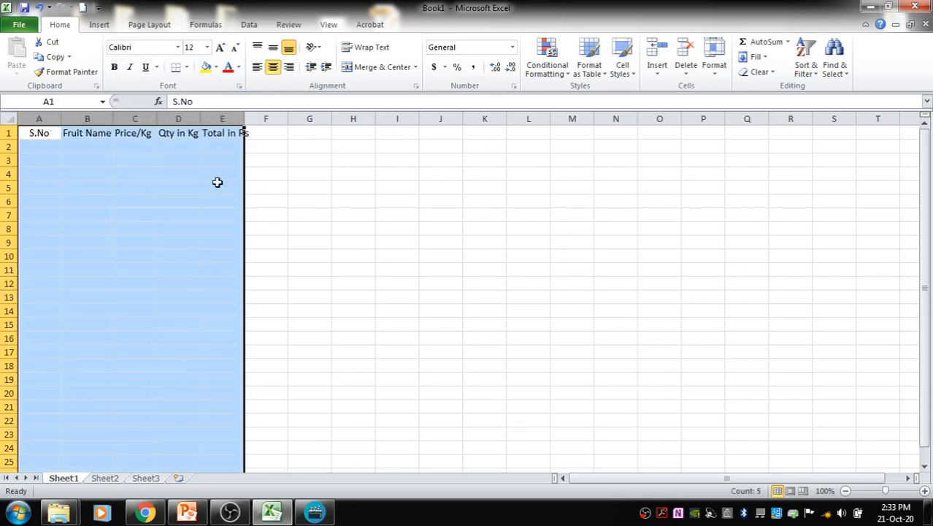
double_click(245, 118)
left_click(301, 188)
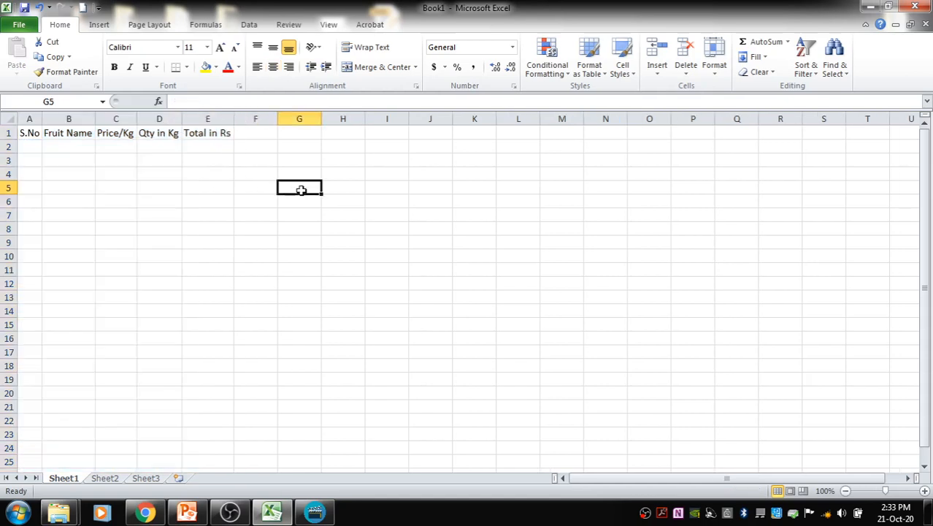
left_click_drag(29, 132, 219, 134)
left_click(228, 67)
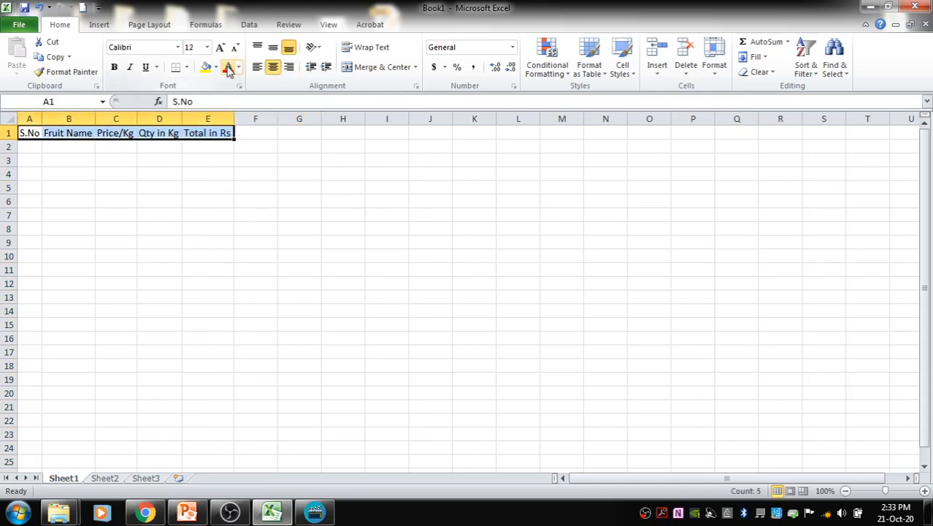
Enter the serial numbers 1, 2, 3 and 4 down cells A2 to A5
left_click(35, 147)
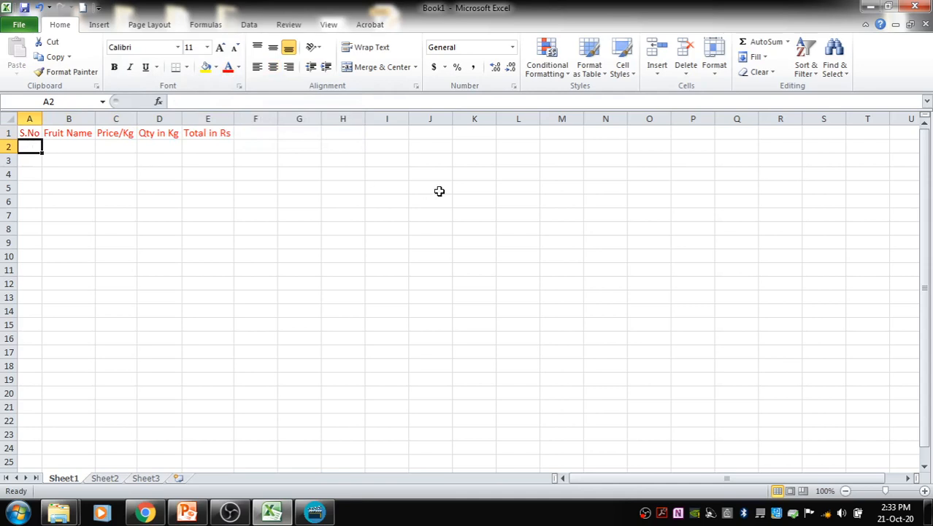
type("1")
key("Return")
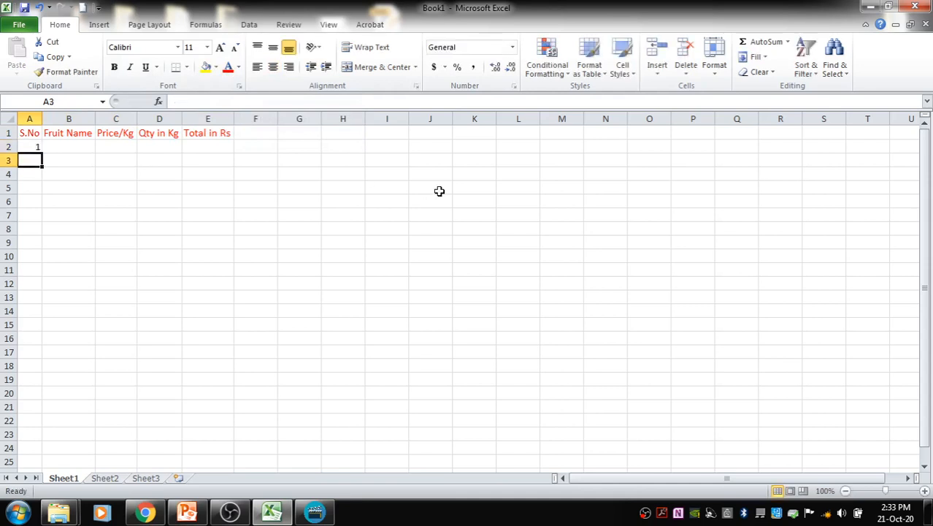
type("2")
key("Return")
type("3")
key("Return")
type("4")
key("Return")
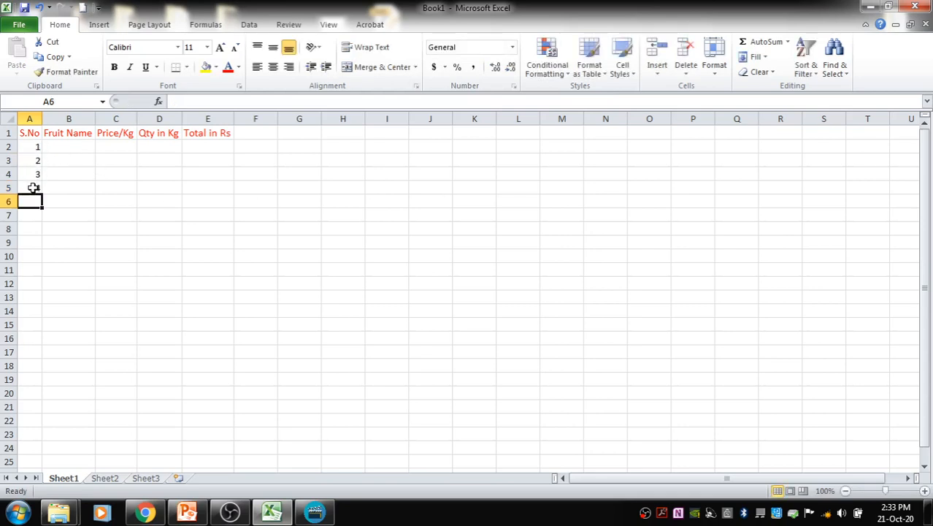
Centre-align the serial numbers in A2:A5
left_click(32, 145)
left_click_drag(32, 145, 33, 187)
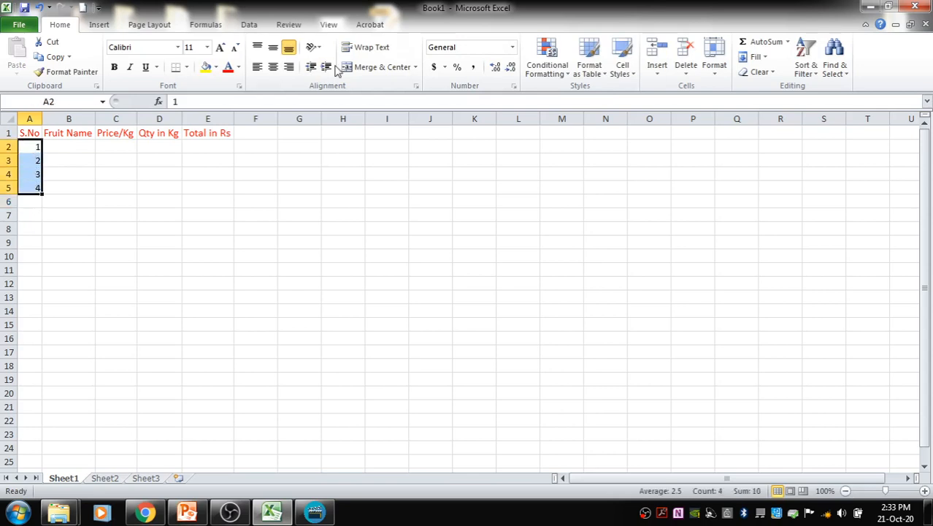
left_click(274, 68)
left_click(182, 229)
Enter the fruit names Apple, Mango, Grapes and Strawberry down cells B2 to B5
left_click(65, 147)
type("A")
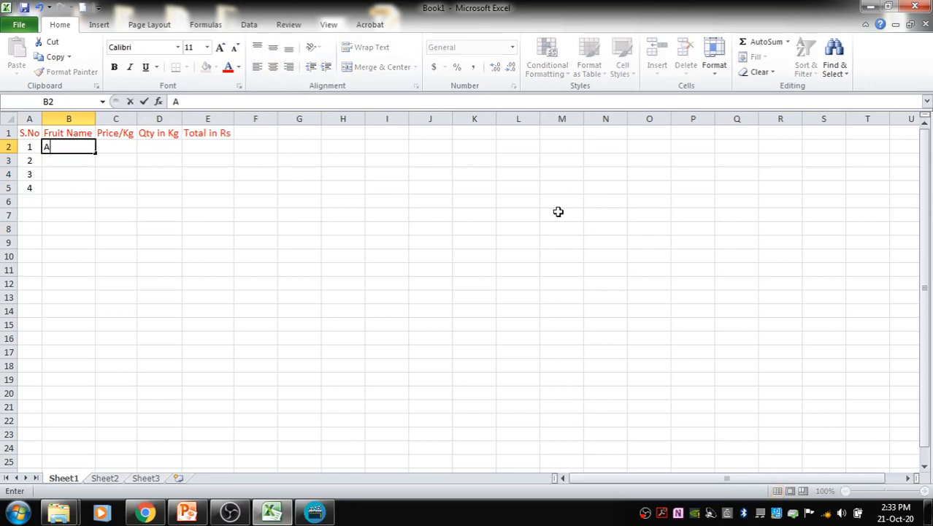
type("pple")
key("Return")
type("Mango")
key("Return")
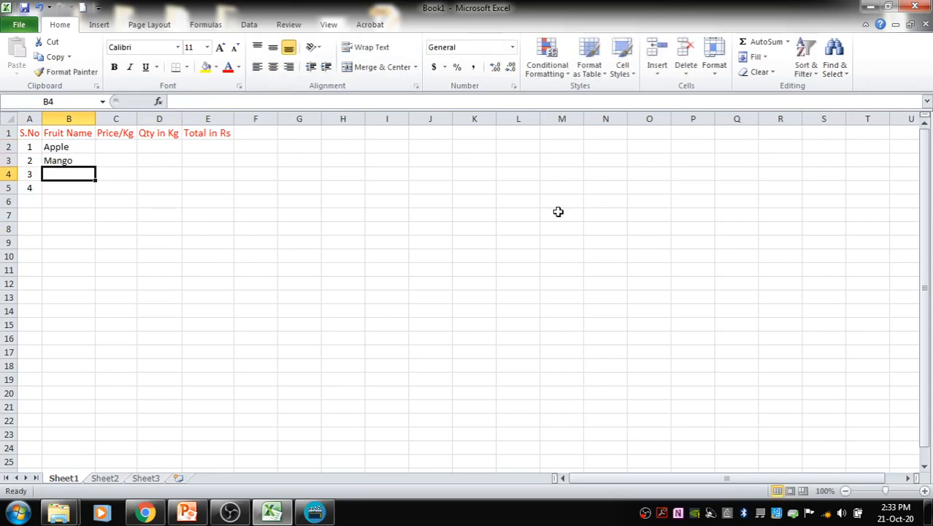
type("Grapes")
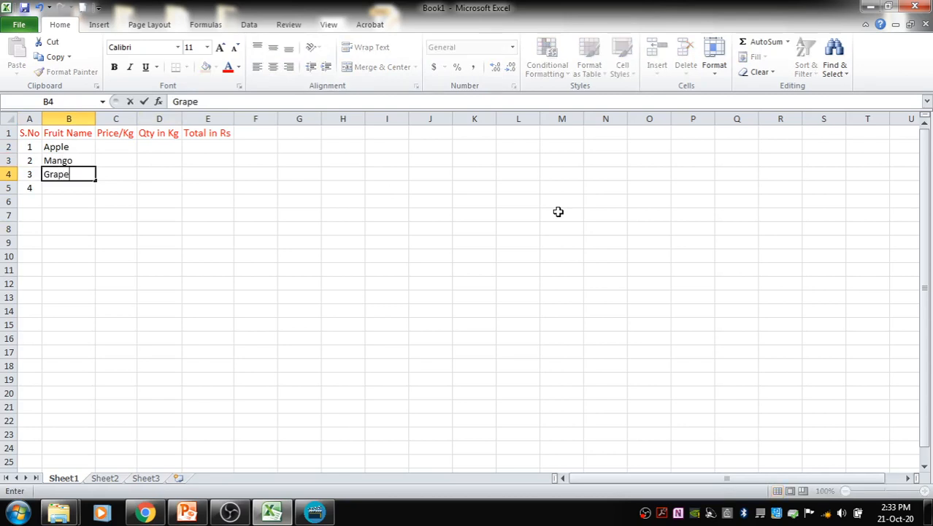
key("Return")
type("Stra")
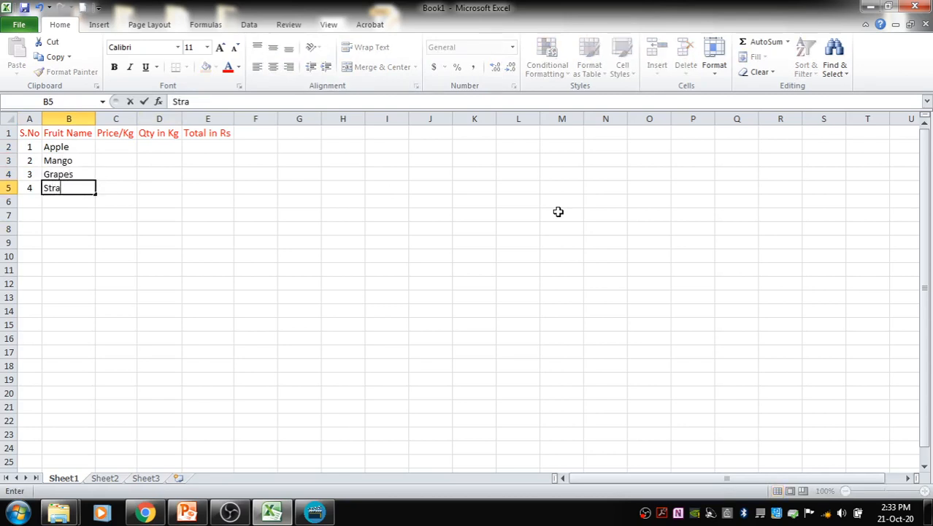
type("wberry")
key("Up")
Enter the prices per kg 100, 80, 60 and 140 down cells C2 to C5
key("Up")
key("Up")
key("Right")
type("100")
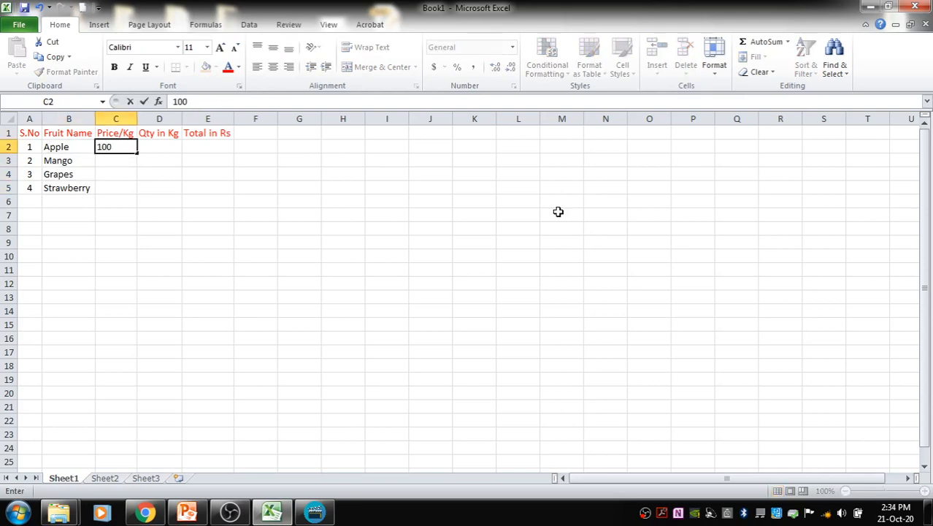
key("Return")
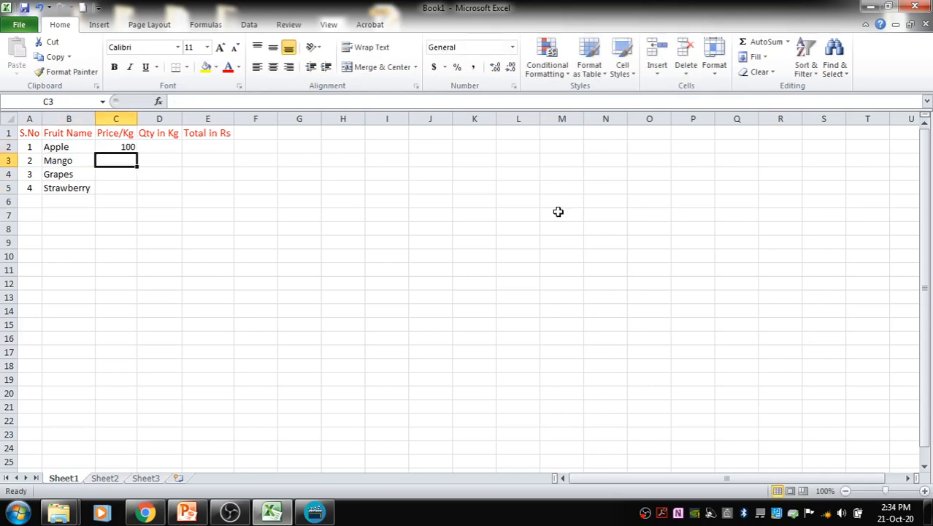
type("0")
key("Return")
type("60")
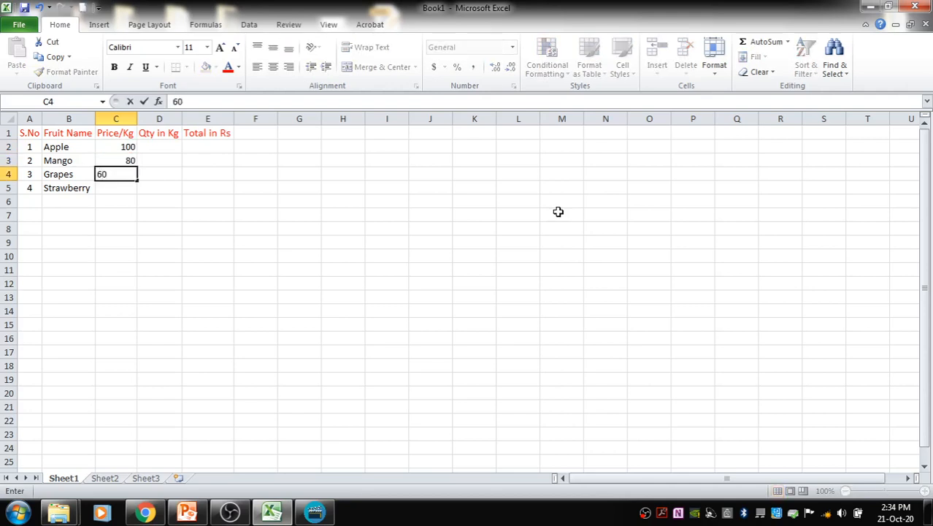
key("Return")
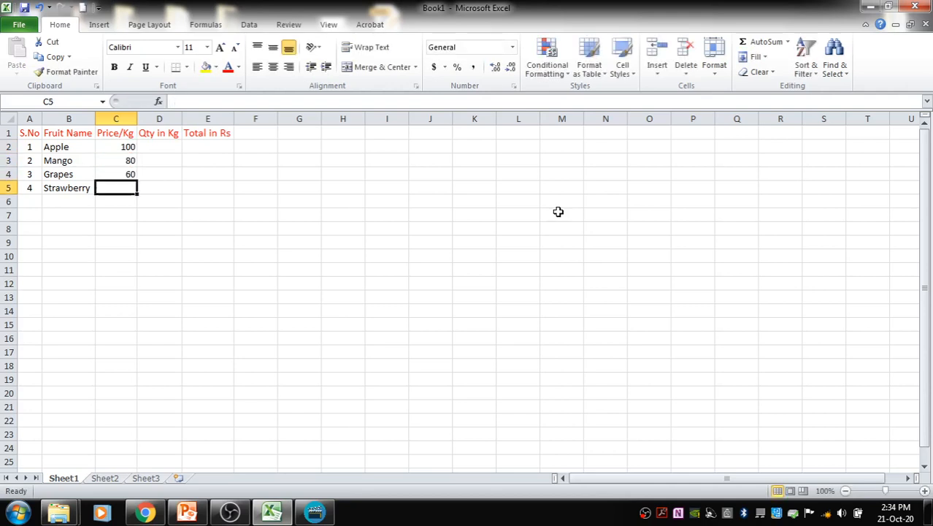
type("140")
key("Up")
Enter the quantities 2, 3, 1.5 and 0.5 down cells D2 to D5
key("Up")
key("Up")
key("Right")
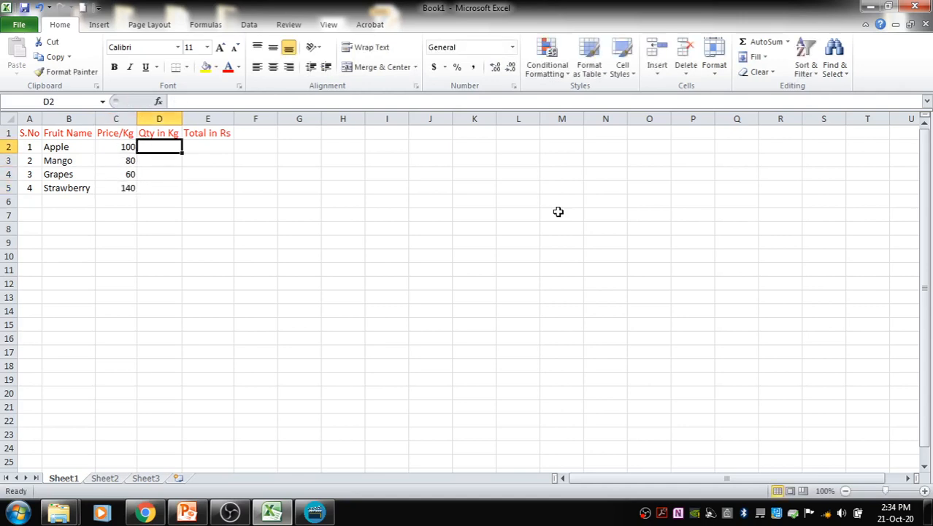
type("2")
key("Return")
type("3")
key("Return")
type("1.5")
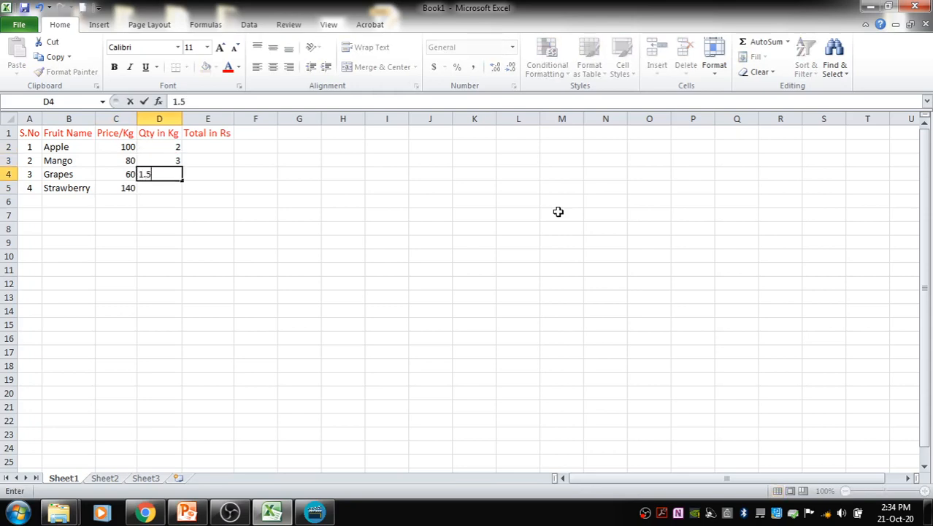
key("Return")
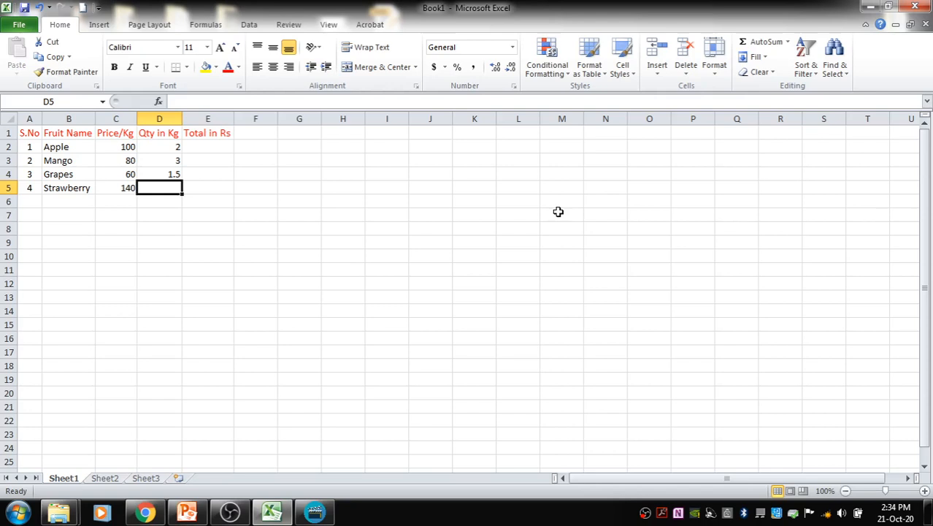
type("0.5")
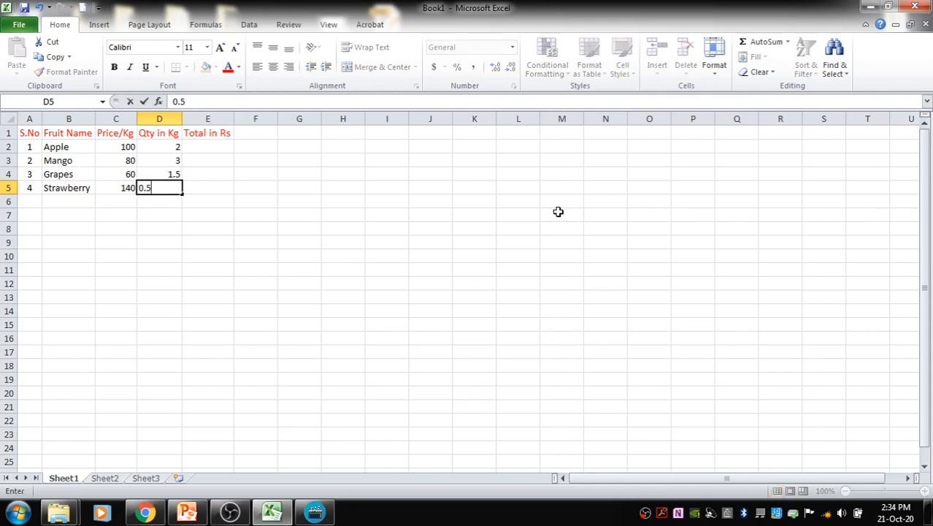
key("Return")
Calculate the apple total in cell E2 with the formula =C2*D2
key("Up")
key("Up")
key("Up")
key("Up")
key("Right")
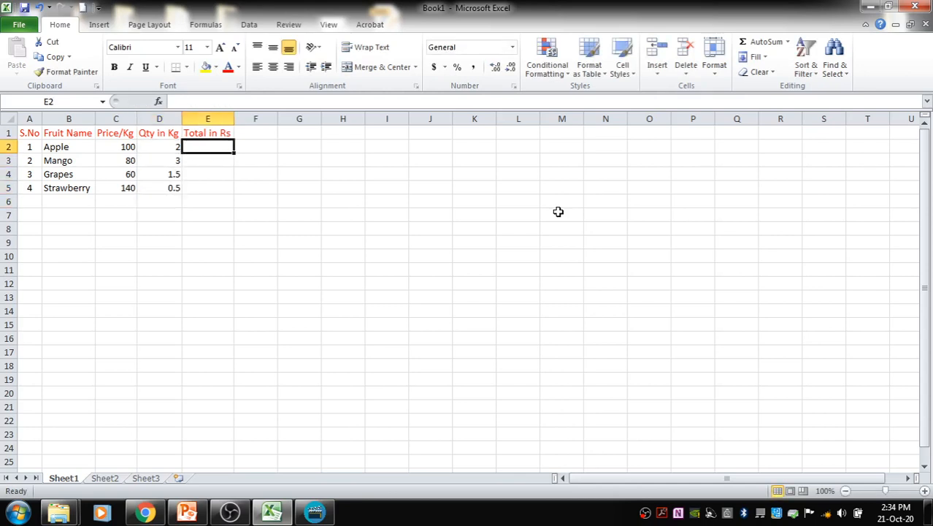
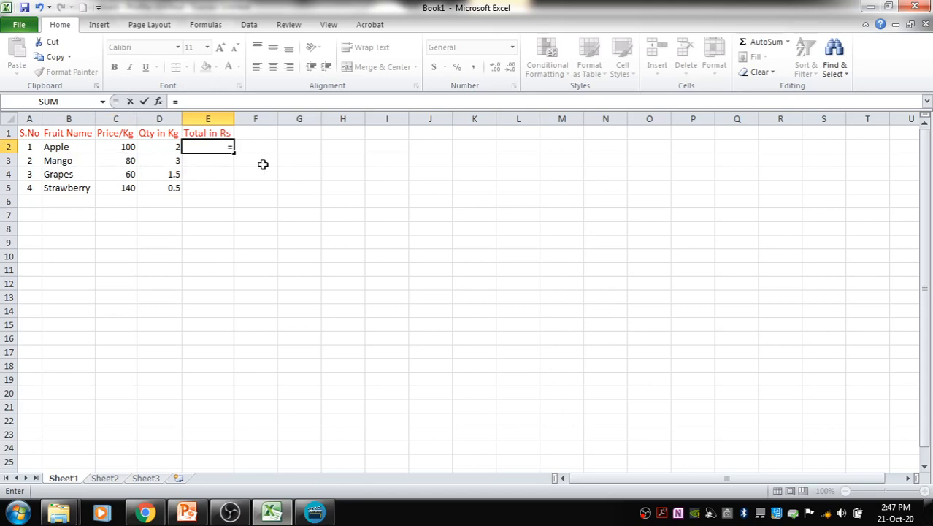
left_click(130, 148)
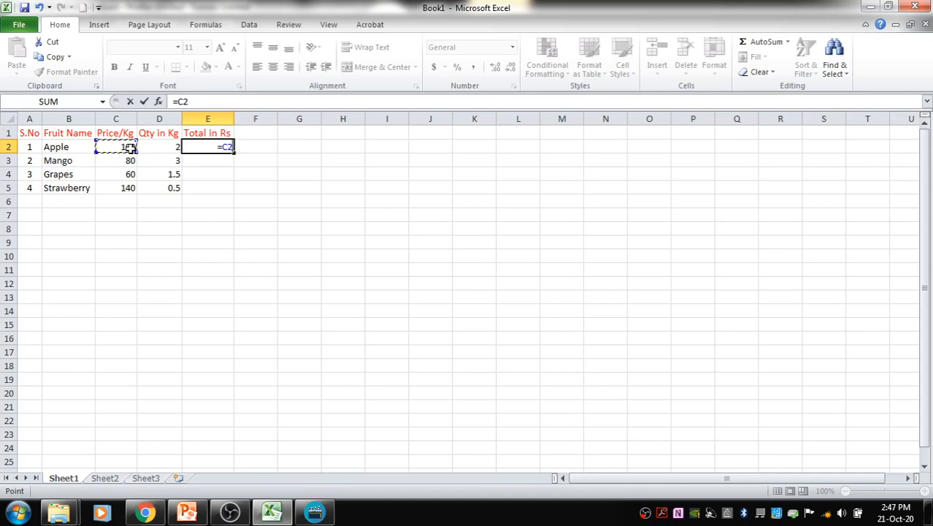
type("*")
left_click(168, 148)
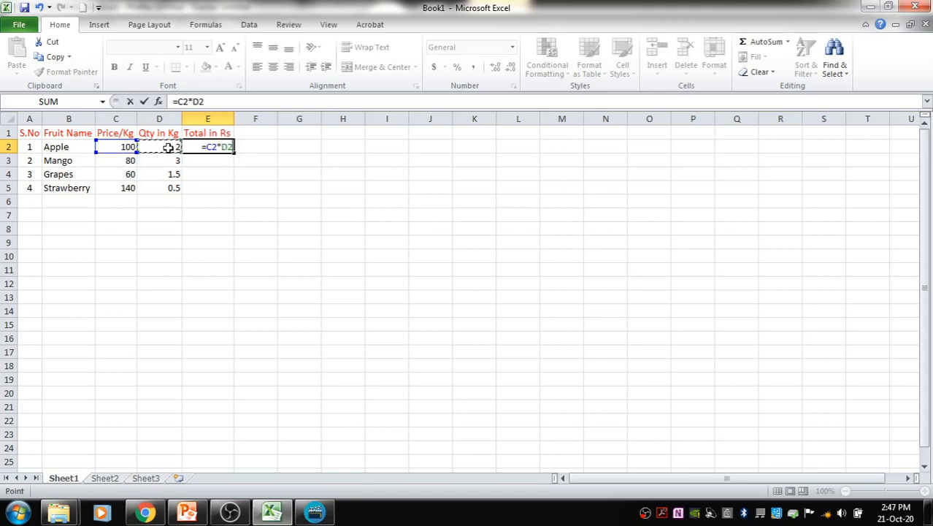
key("Return")
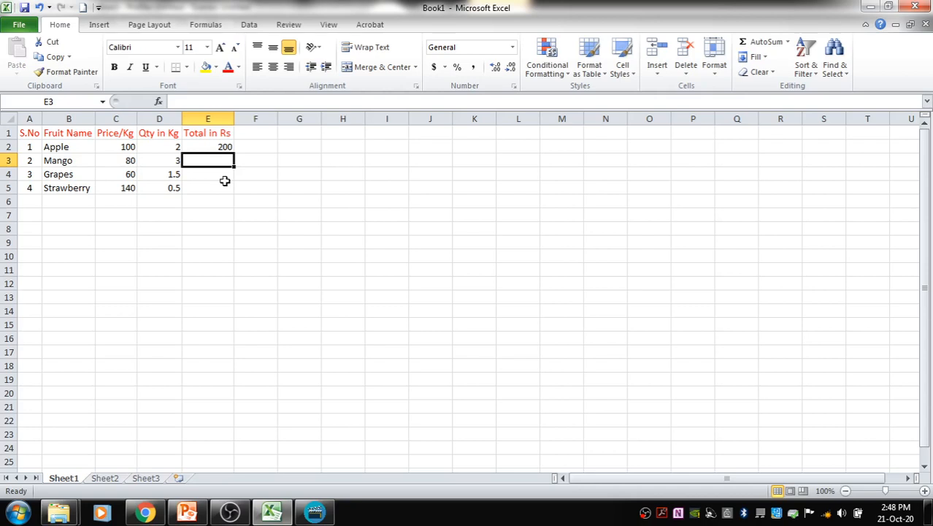
Copy the E2 formula into E3:E5 and check the formula in each of the three pasted cells
left_click(217, 146)
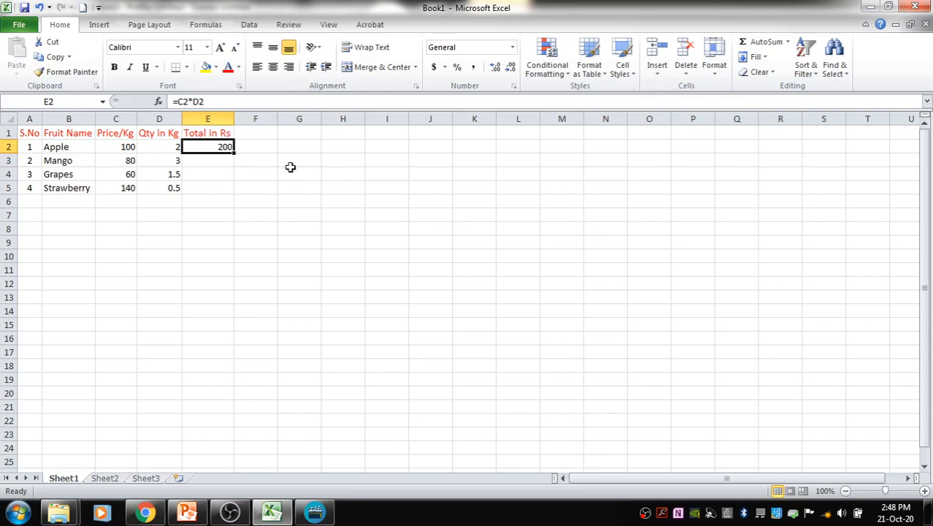
key("ctrl+c")
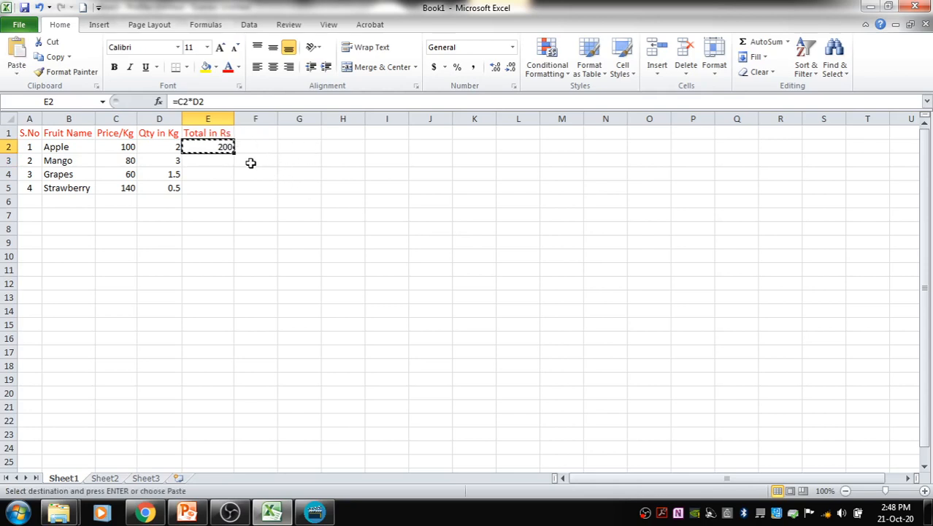
left_click_drag(217, 160, 213, 188)
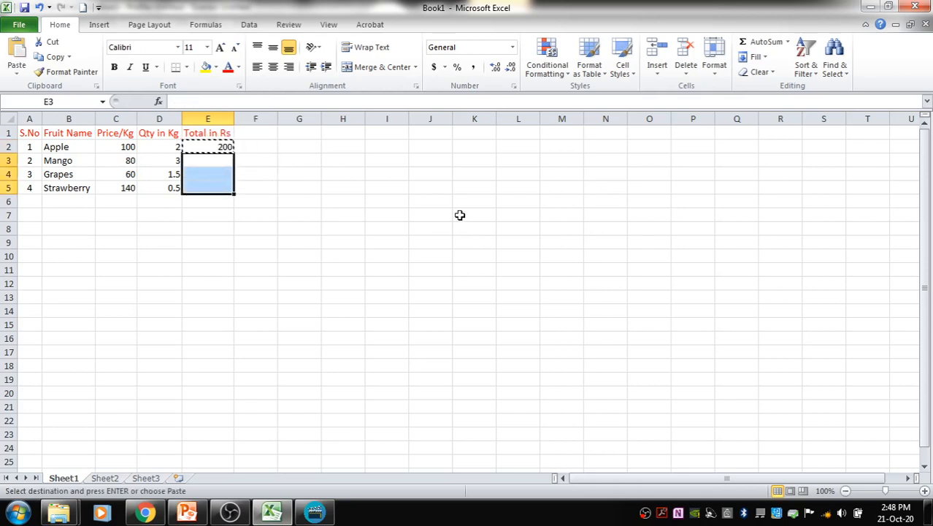
key("ctrl+v")
key("Escape")
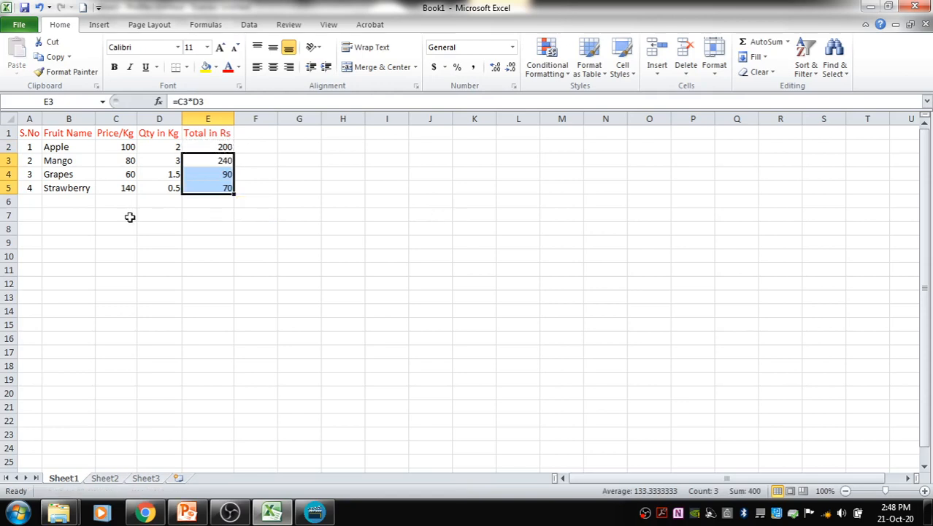
left_click(220, 162)
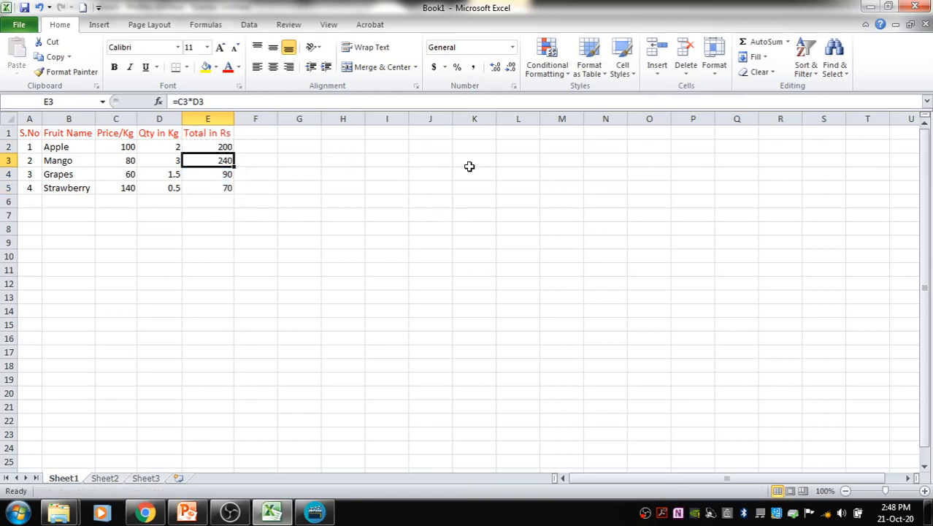
left_click(219, 175)
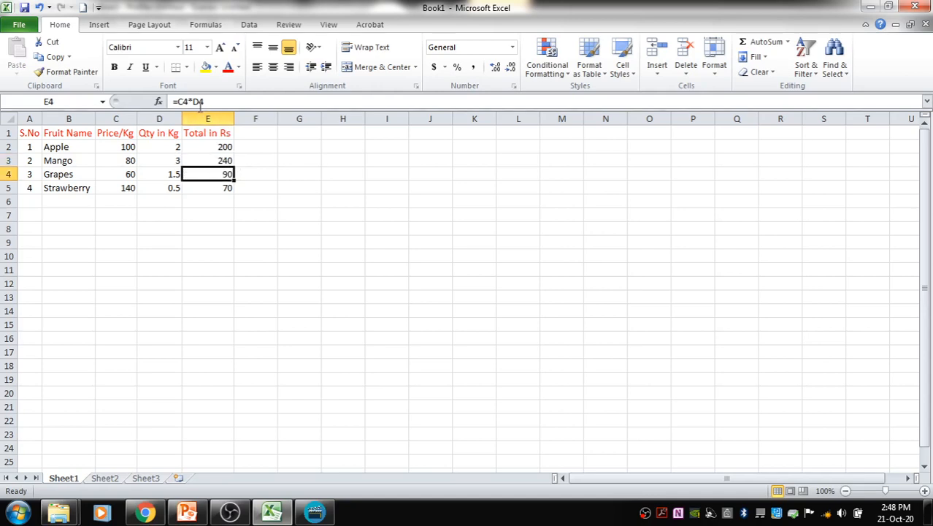
left_click(209, 189)
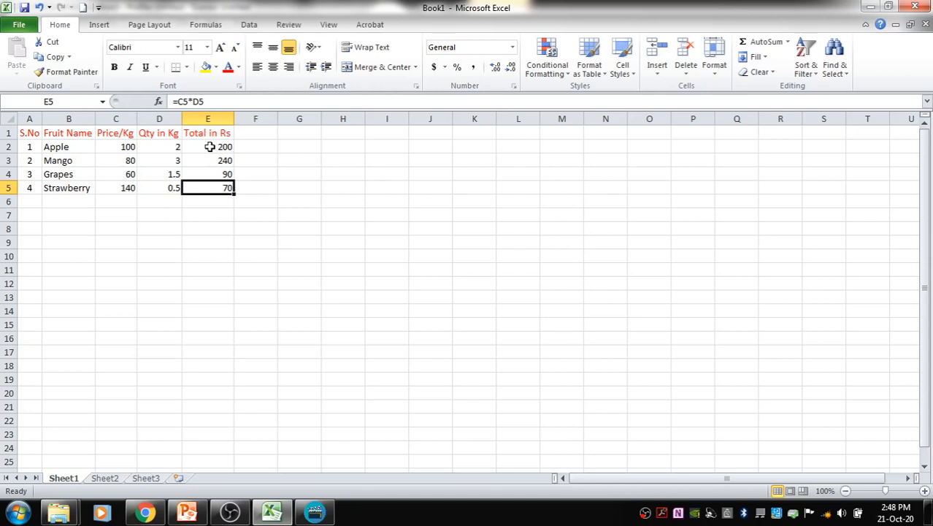
Enter the label Total in cell D7
left_click(169, 215)
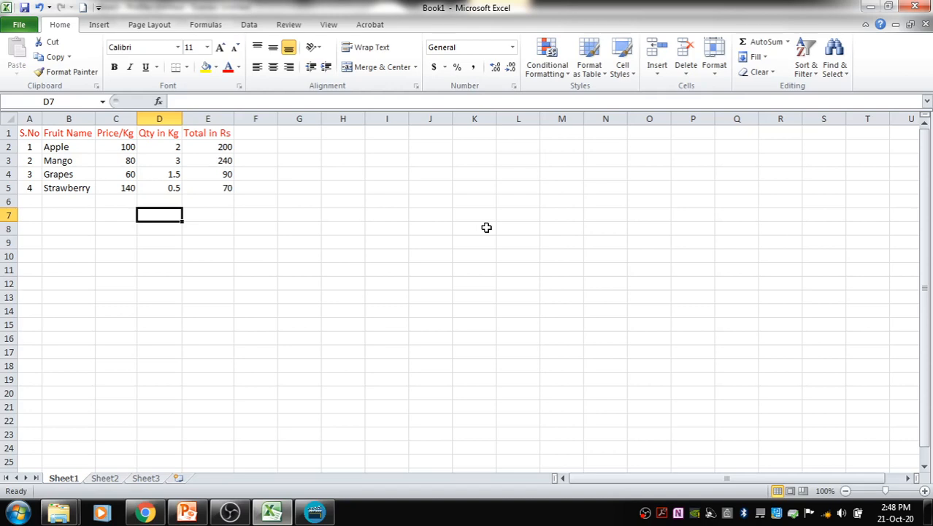
type("Total")
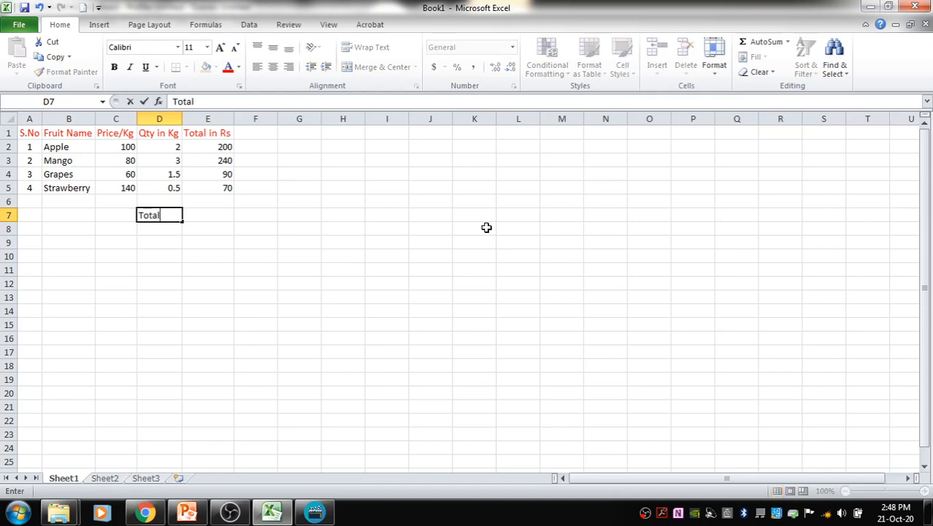
left_click(270, 281)
Add up the fruit totals in cell E7 with the formula =E2+E3+E4+E5 and review the formulas in E2 and E7
left_click(214, 216)
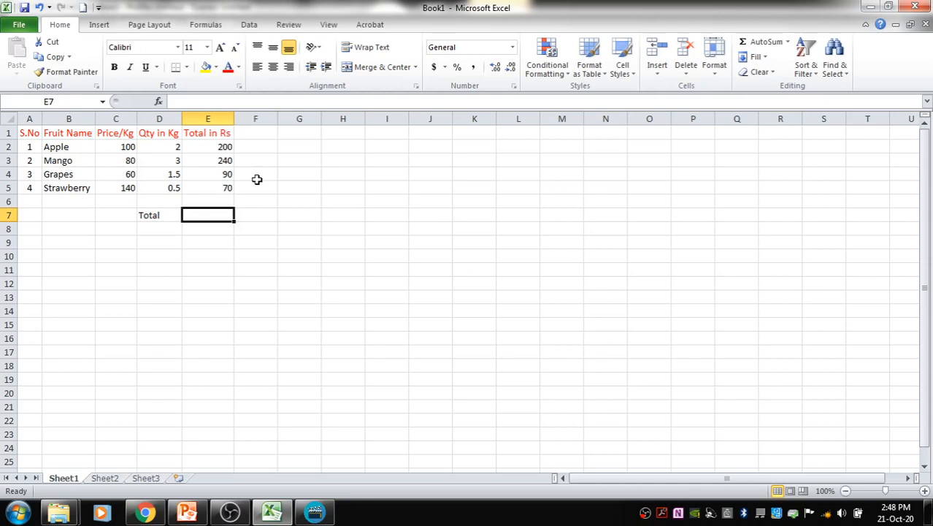
type("=")
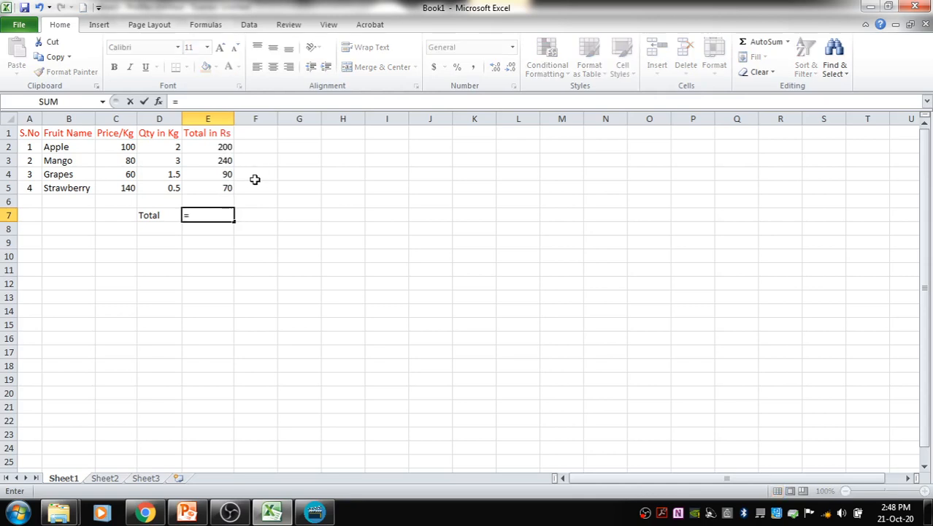
left_click(214, 148)
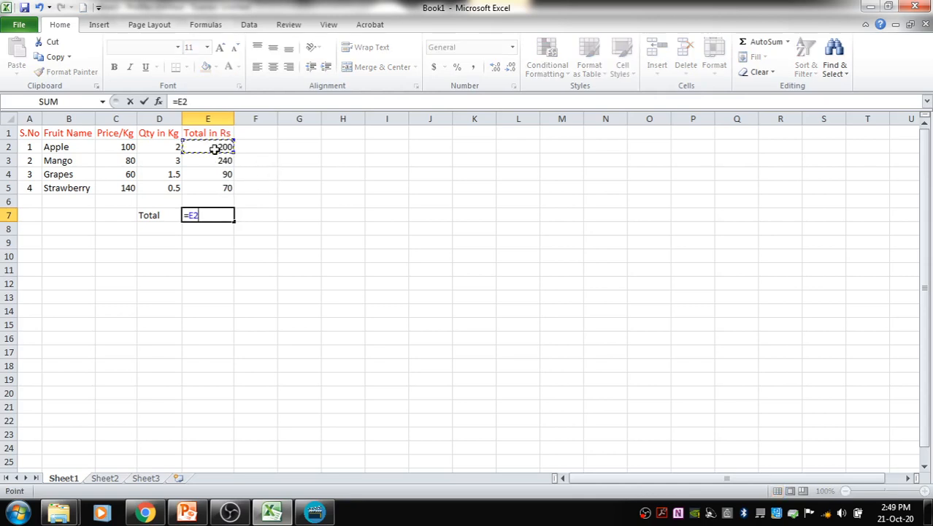
type("+")
left_click(212, 161)
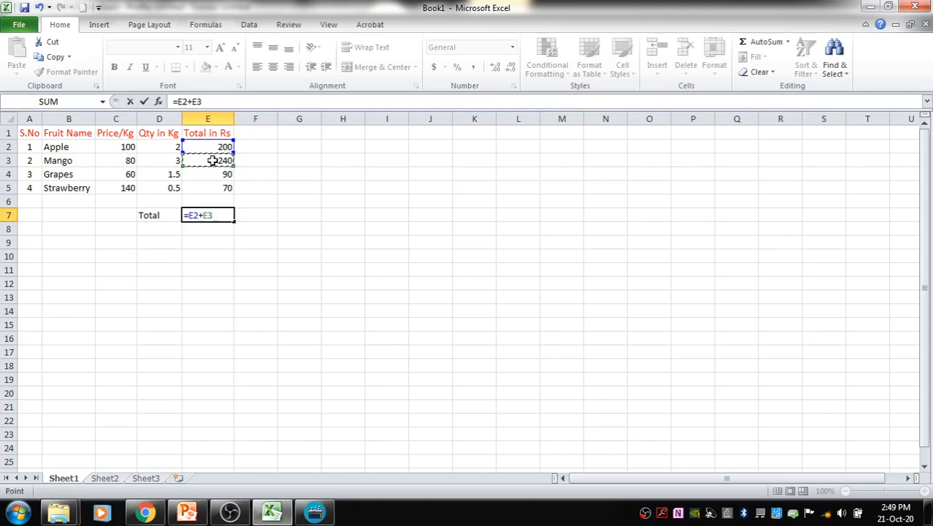
type("+")
left_click(221, 173)
type("+")
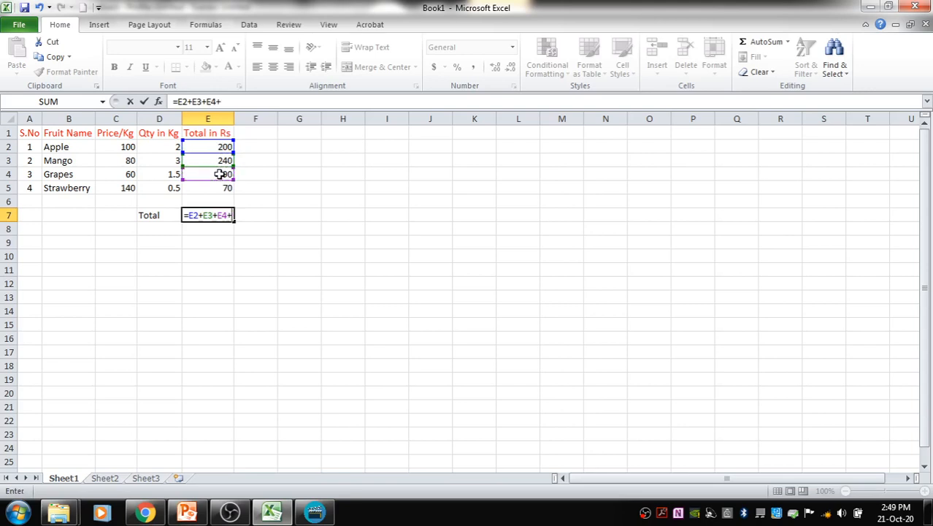
left_click(206, 187)
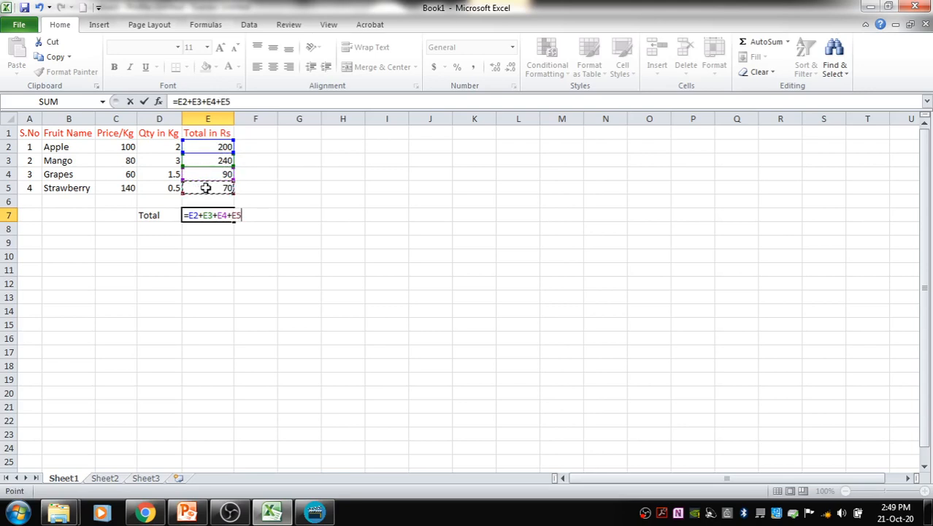
key("Return")
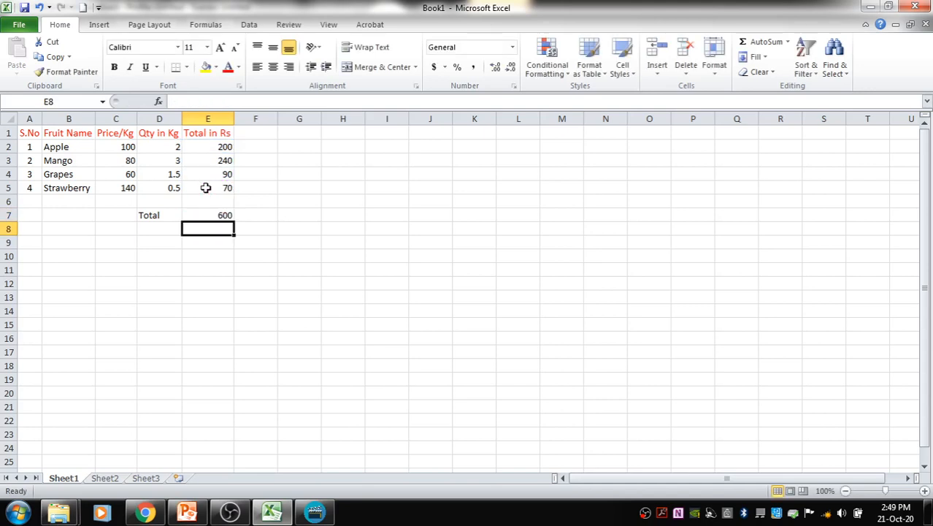
left_click(214, 147)
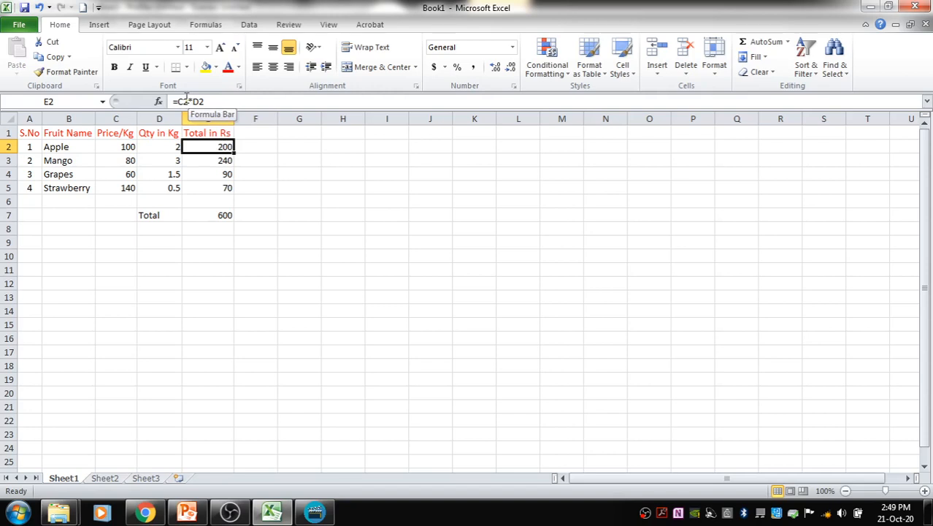
left_click(221, 216)
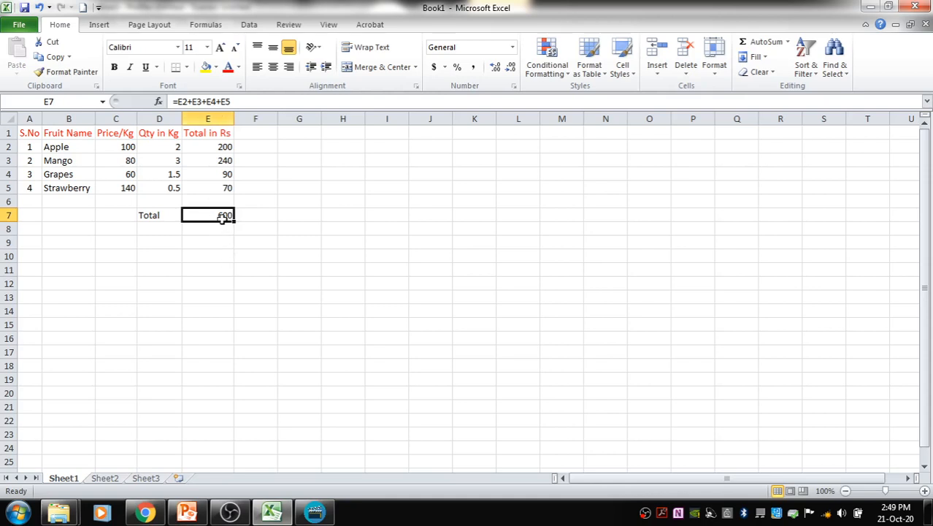
left_click(221, 256)
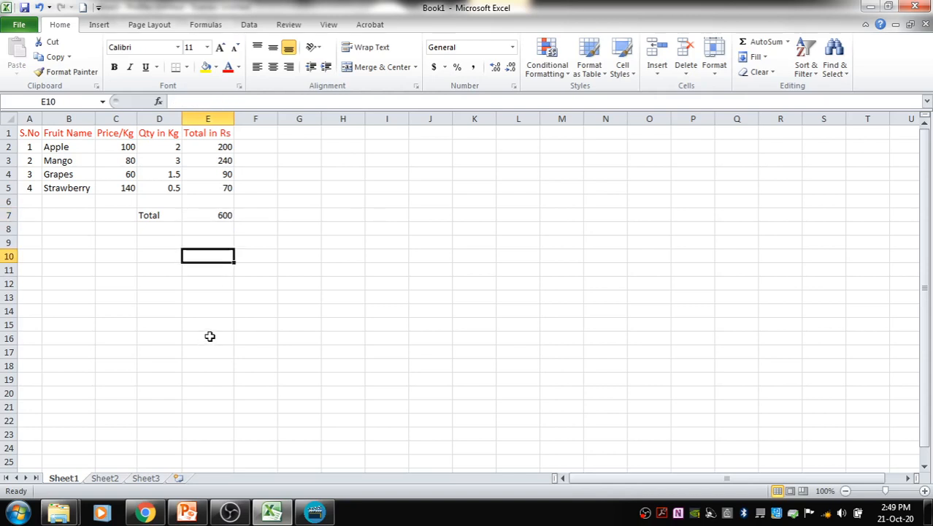
Rename the Sheet1 worksheet as Fruit Bill
right_click(72, 481)
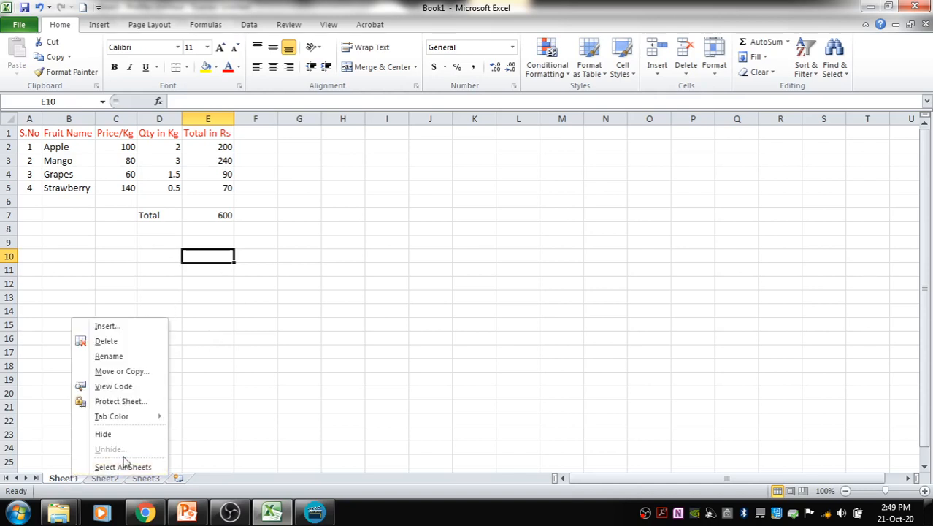
left_click(144, 357)
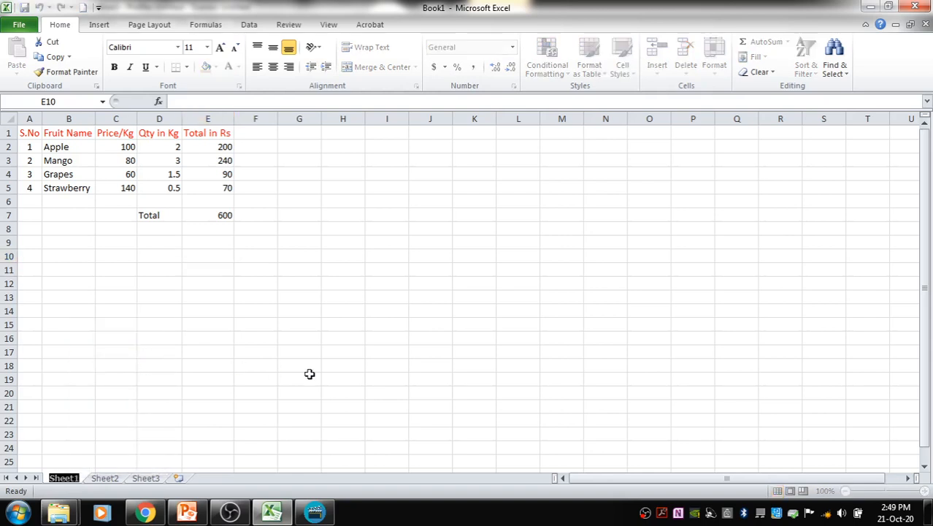
type("Fr")
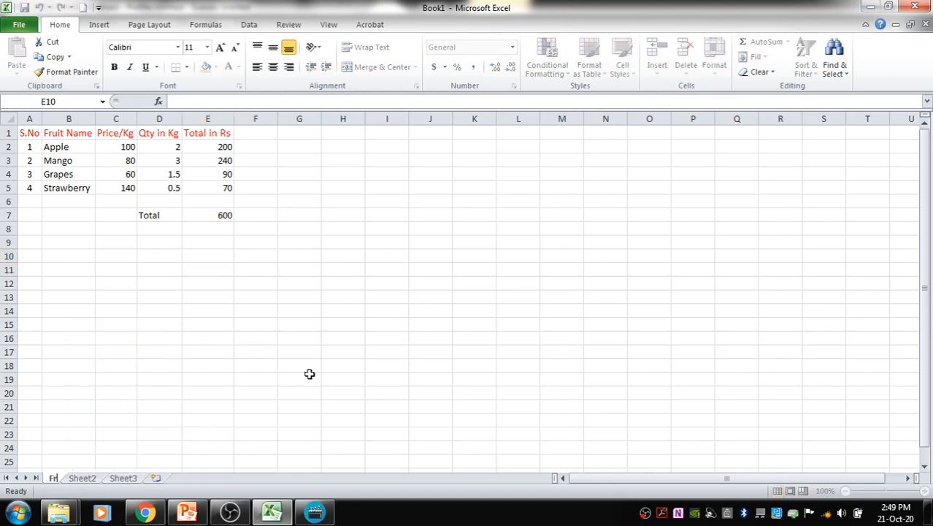
type("uits")
key("Return")
key("ctrl+z")
type("Bill")
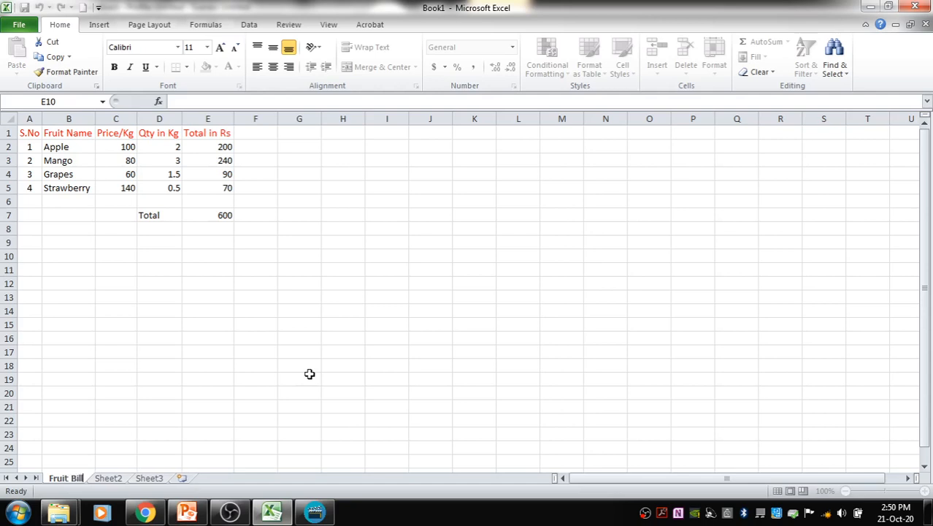
key("Return")
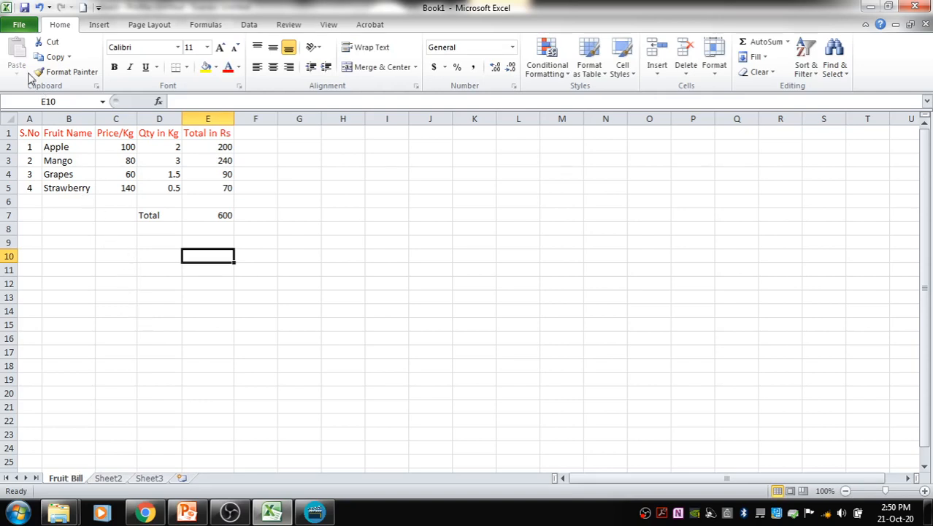
Start saving the workbook and choose the Class 7 folder on the Desktop as the location
left_click(19, 27)
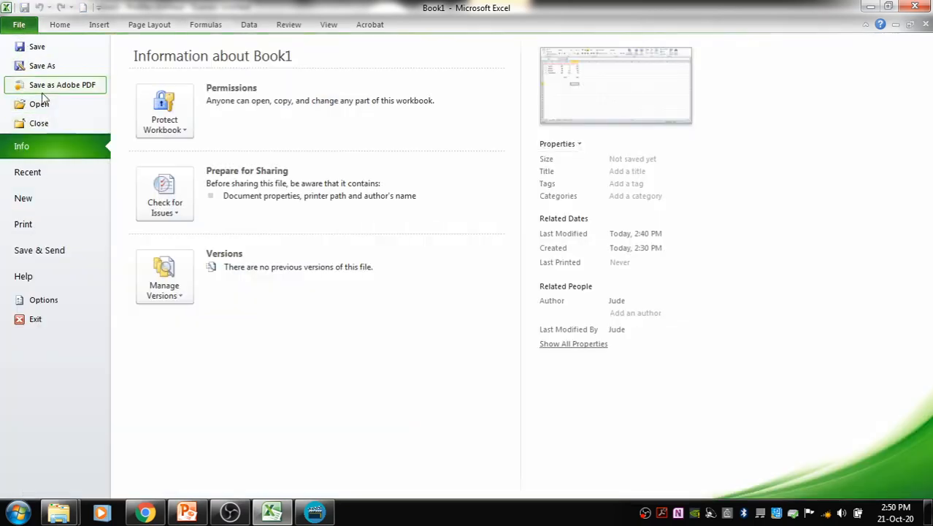
left_click(44, 51)
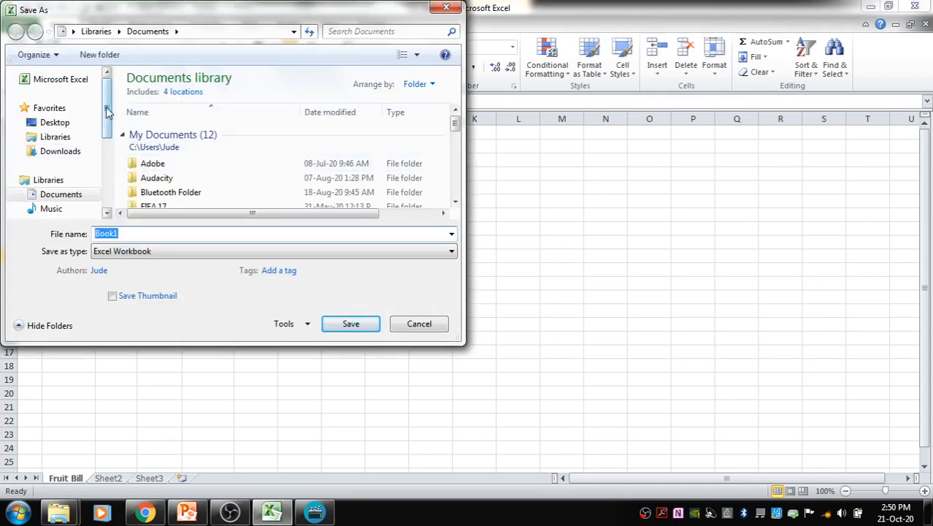
left_click(63, 123)
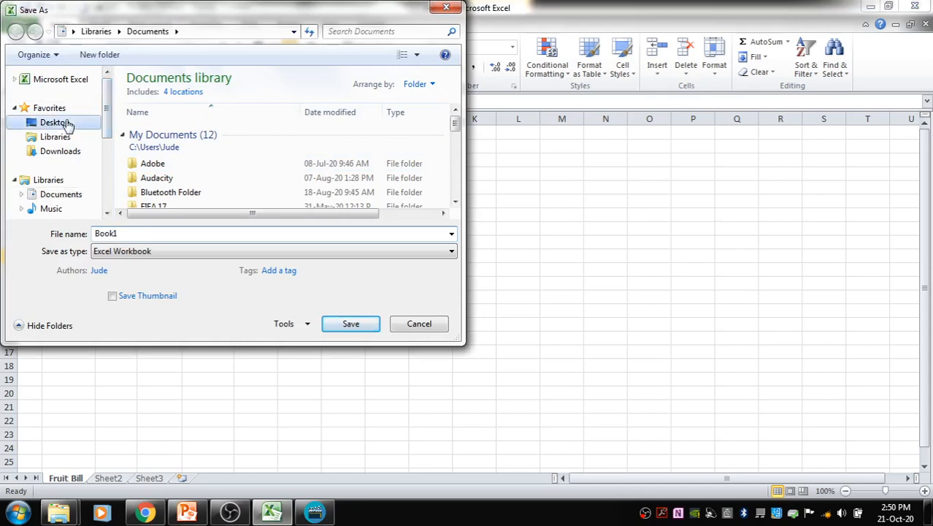
mouse_move(455, 93)
left_mouse_down()
mouse_move(447, 130)
mouse_move(448, 108)
left_mouse_up()
double_click(166, 132)
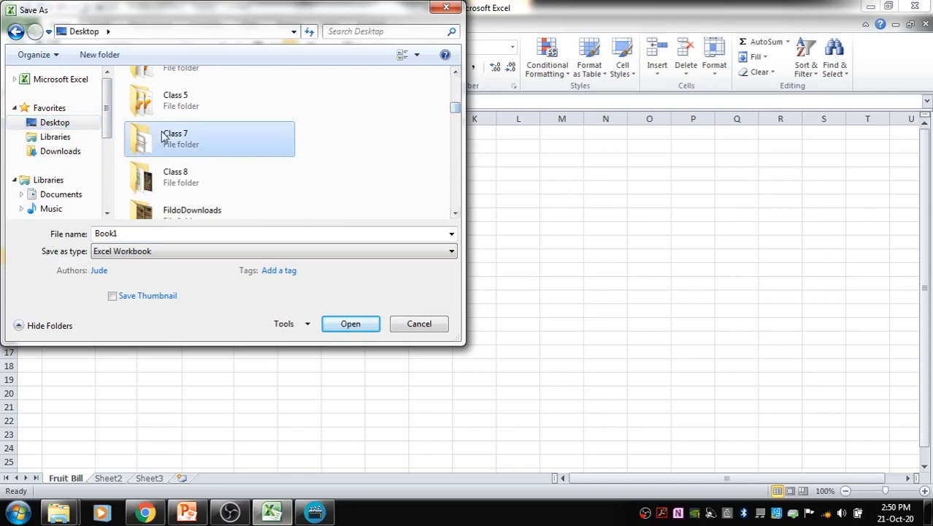
Name the file ComputerPractical and save it as an Excel Workbook
double_click(170, 234)
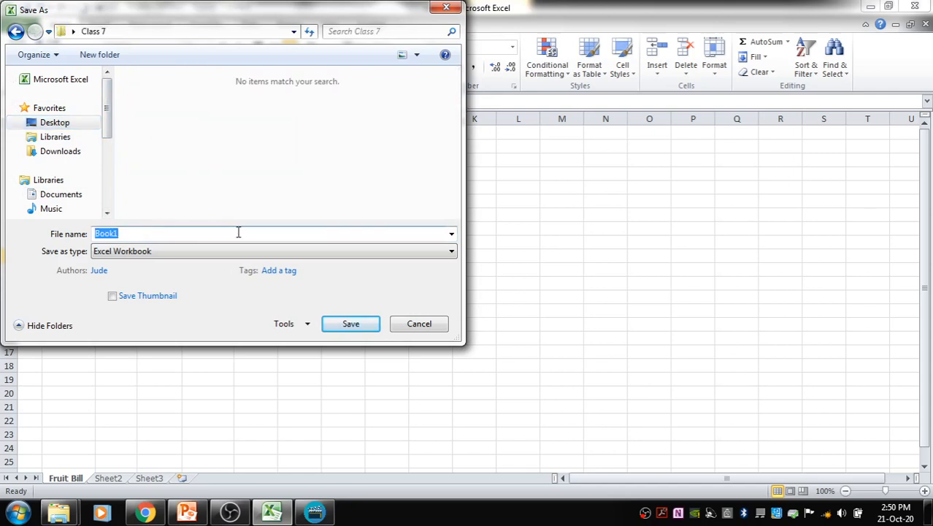
type("Fr")
key("BackSpace")
key("BackSpace")
type("Computer")
type("Practical")
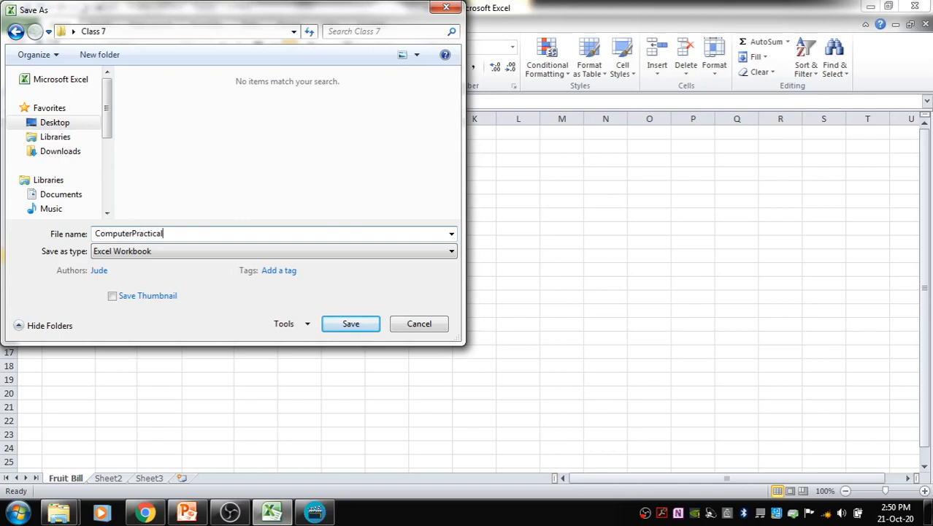
key("Return")
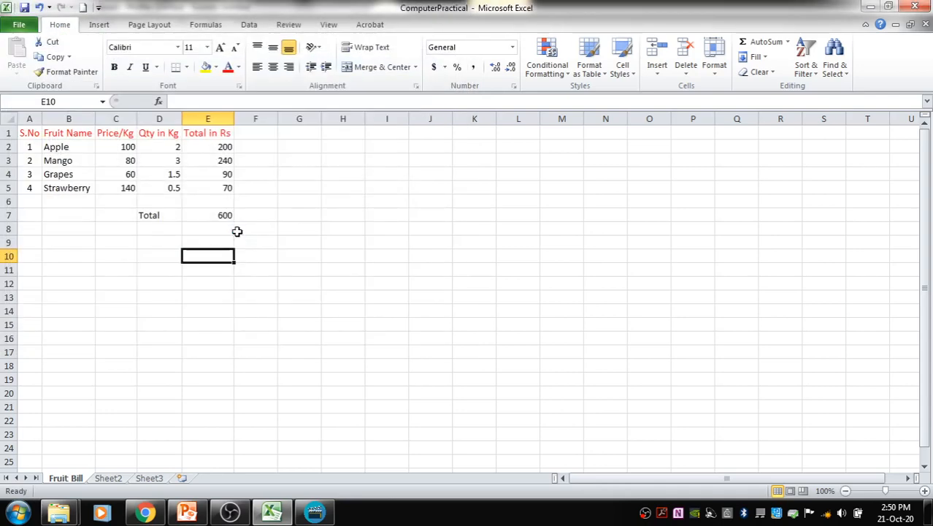